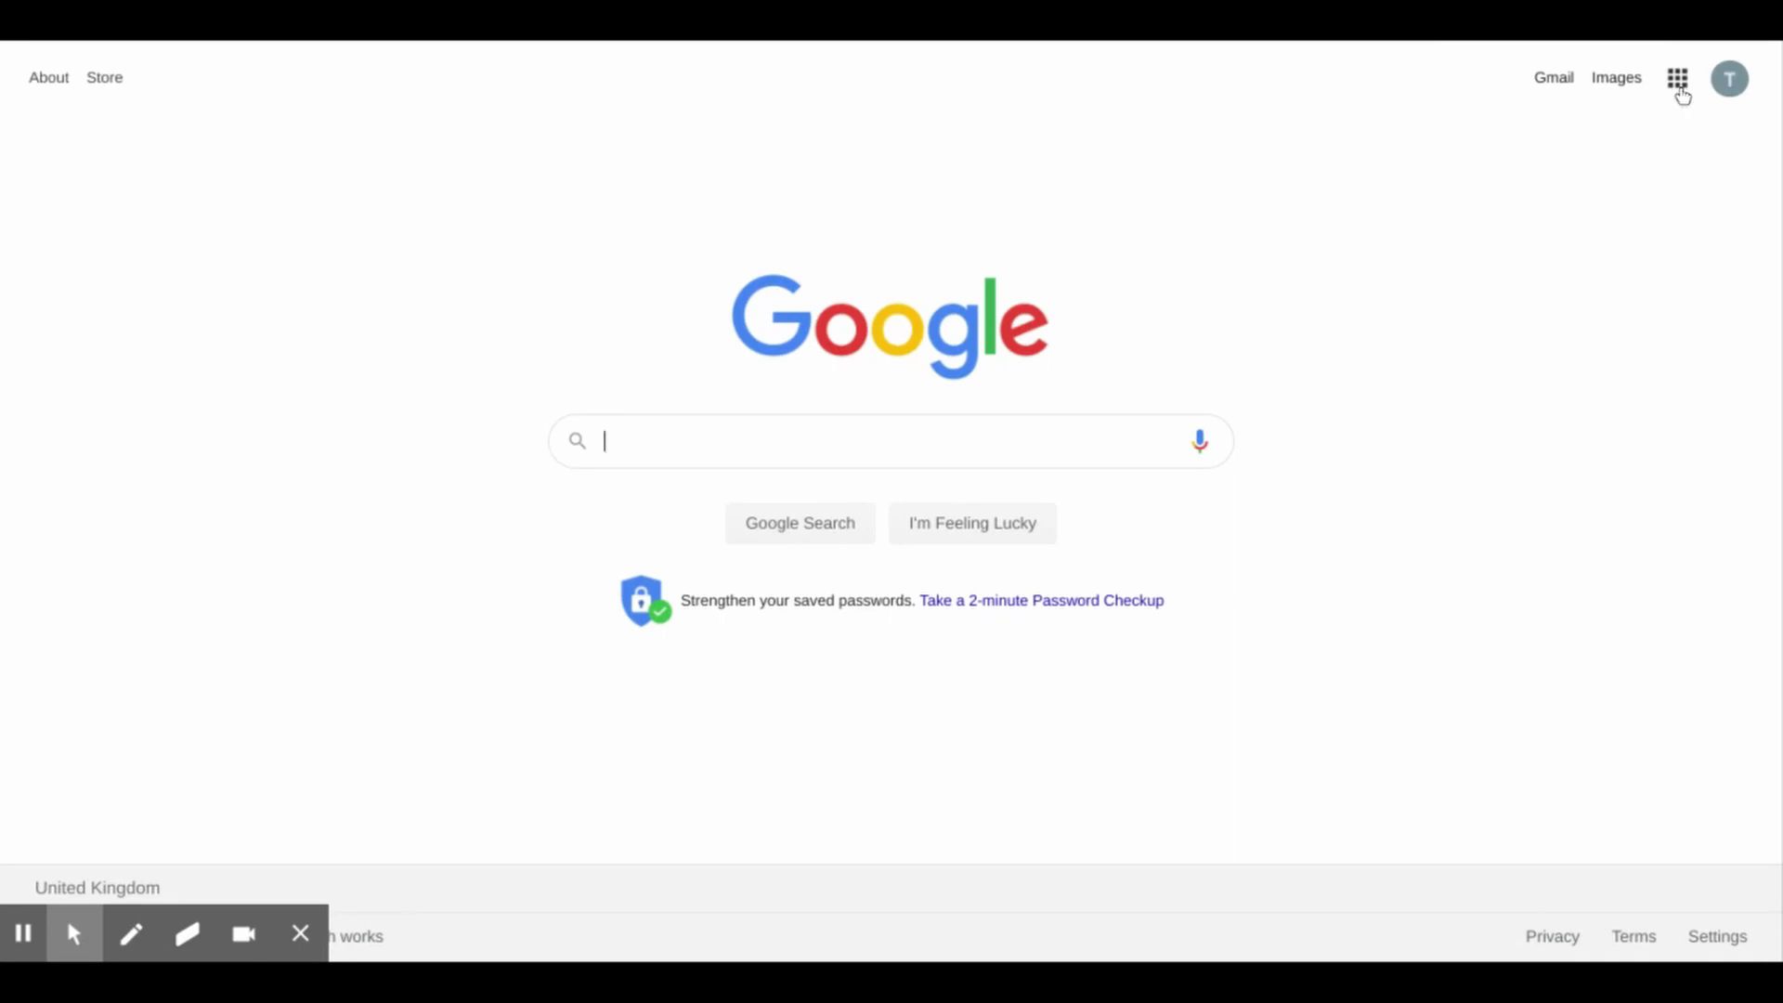
# - Open Google Classroom from the list of Google apps on the Google home page
pyautogui.click(1681, 90)
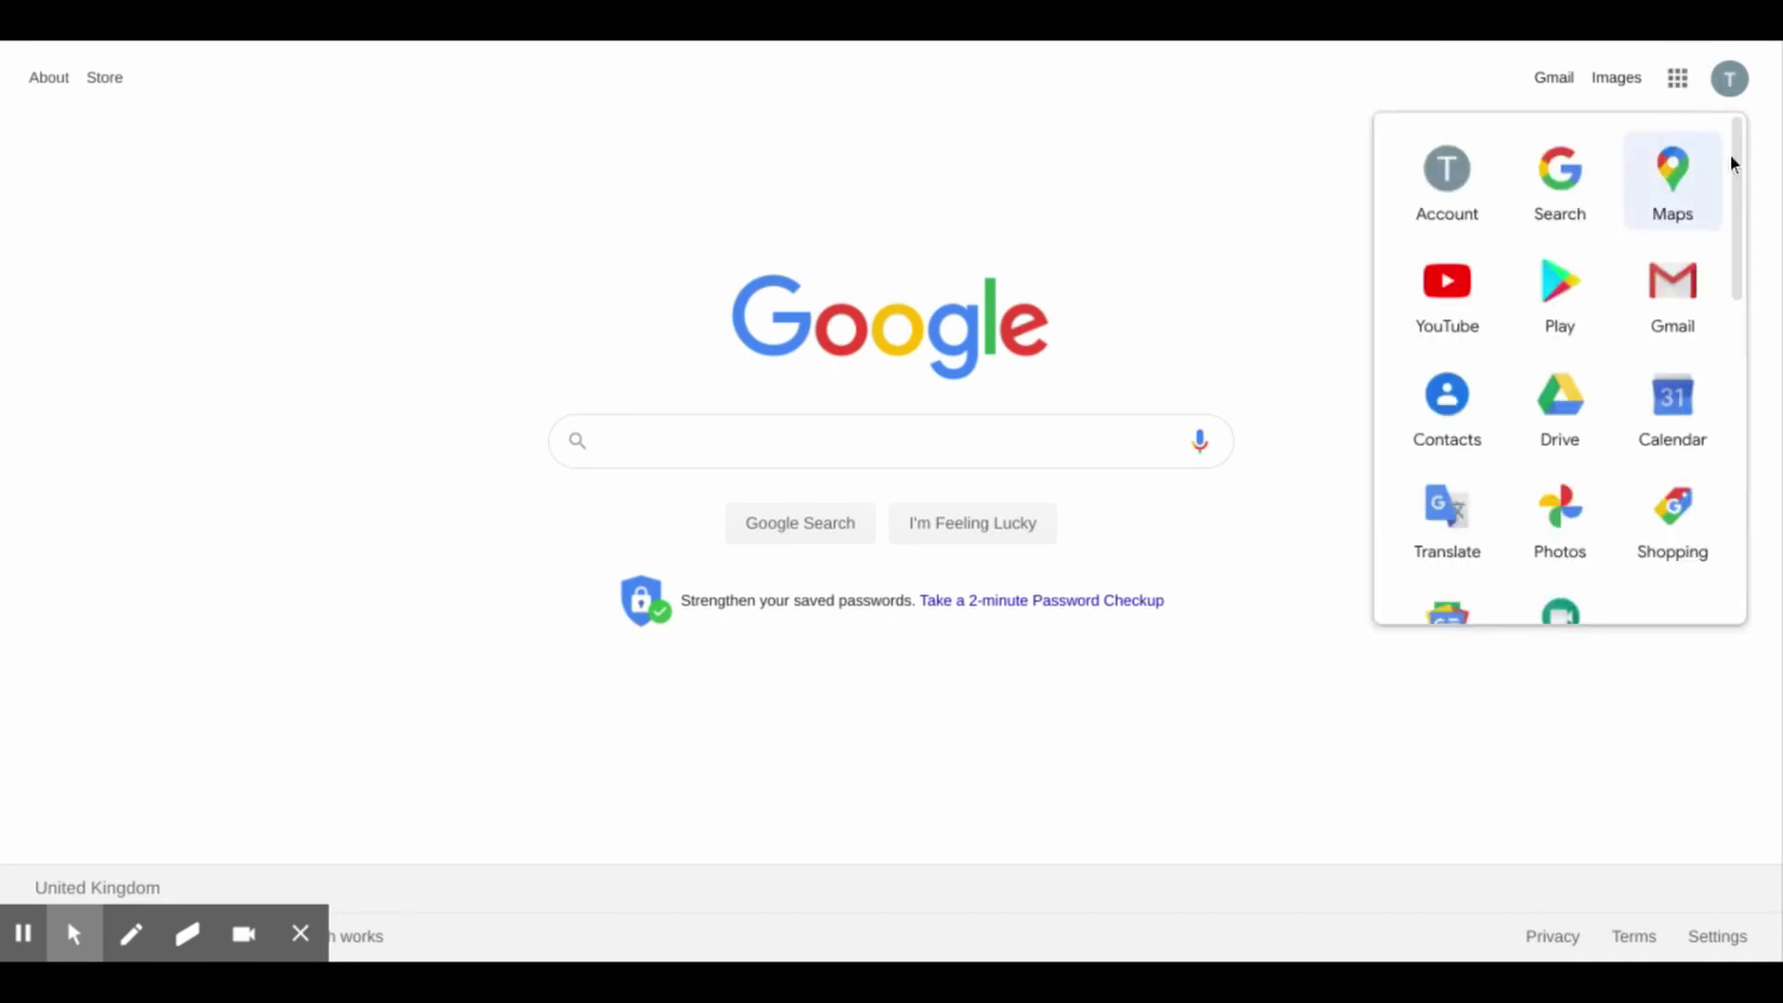
pyautogui.moveTo(1745, 185); pyautogui.dragTo(1751, 374)
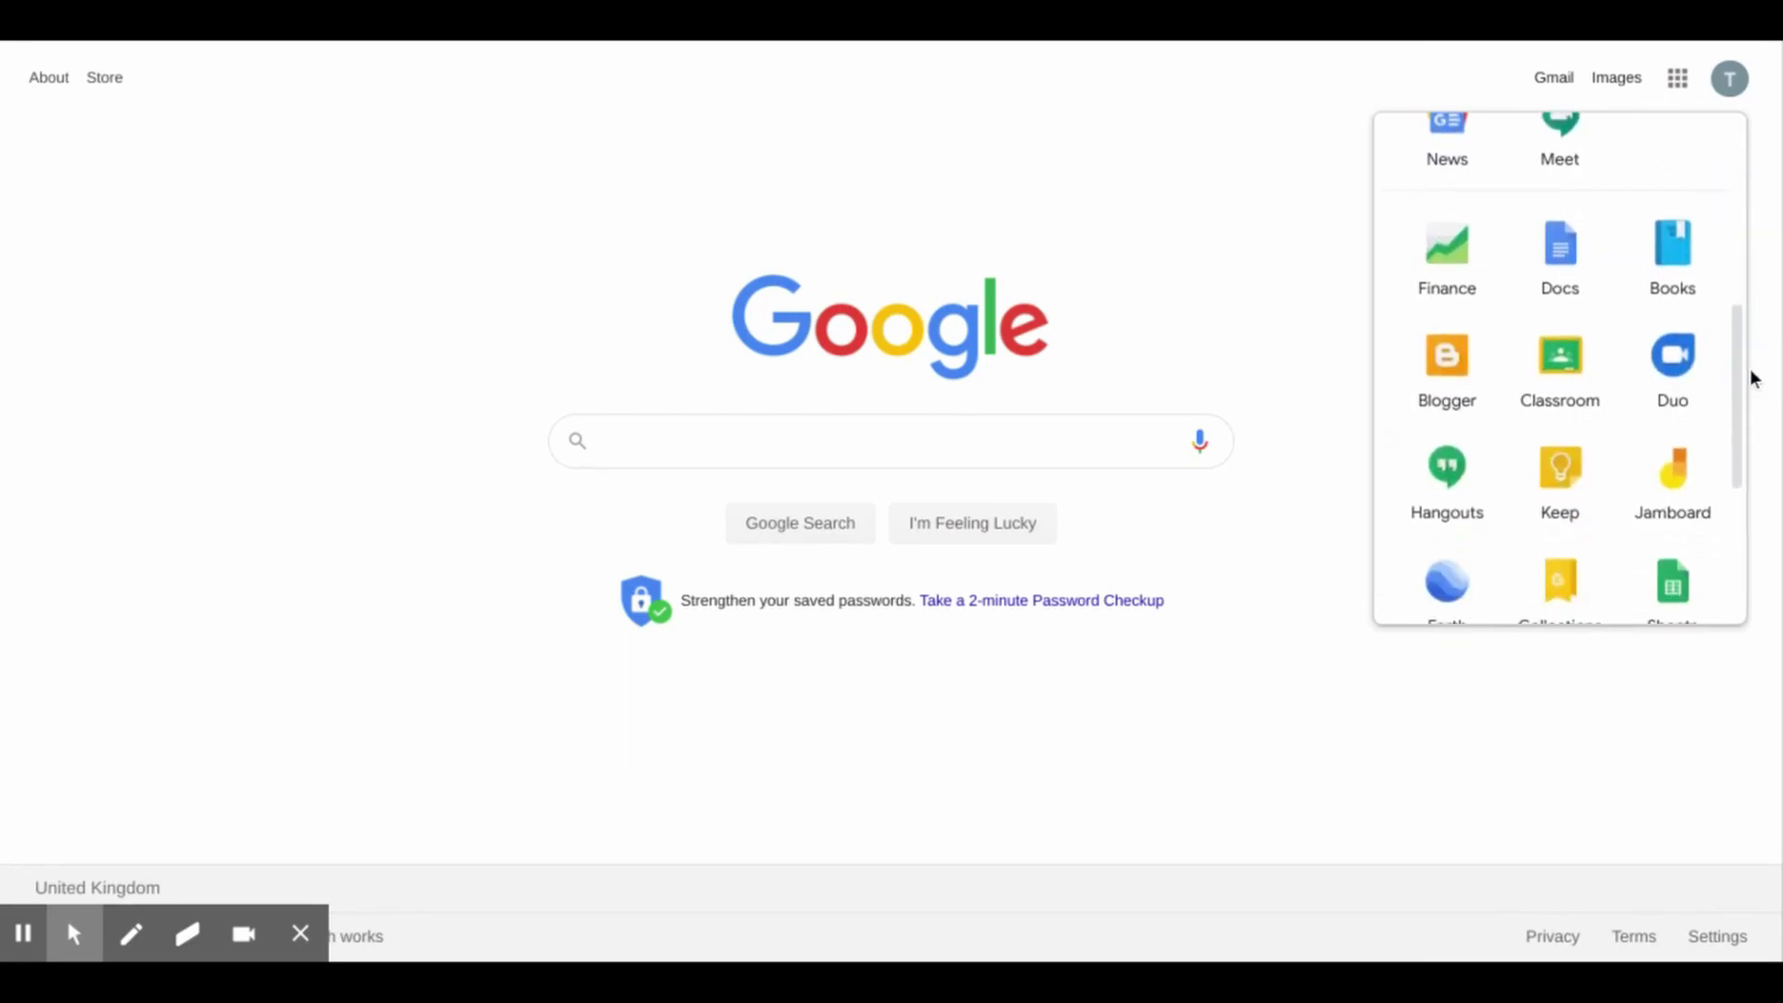
pyautogui.click(1578, 360)
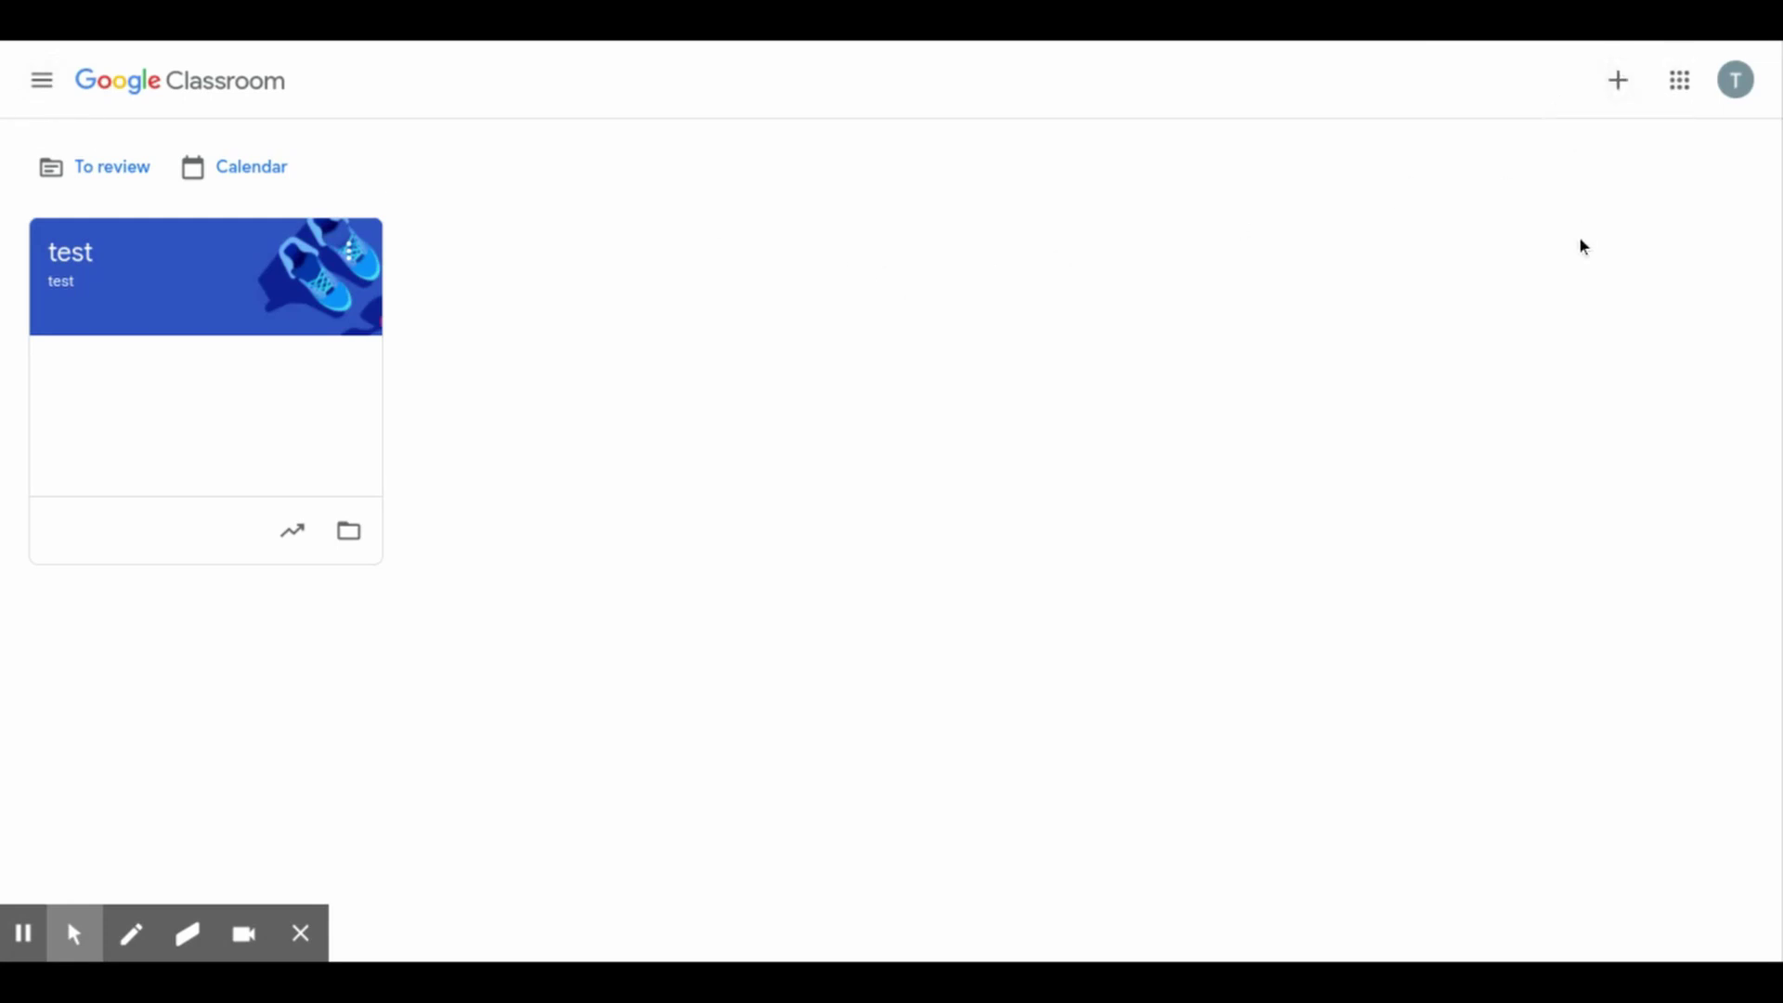
# - Start creating a new class and accept the notice about not using Classroom at a school with students
pyautogui.click(1621, 93)
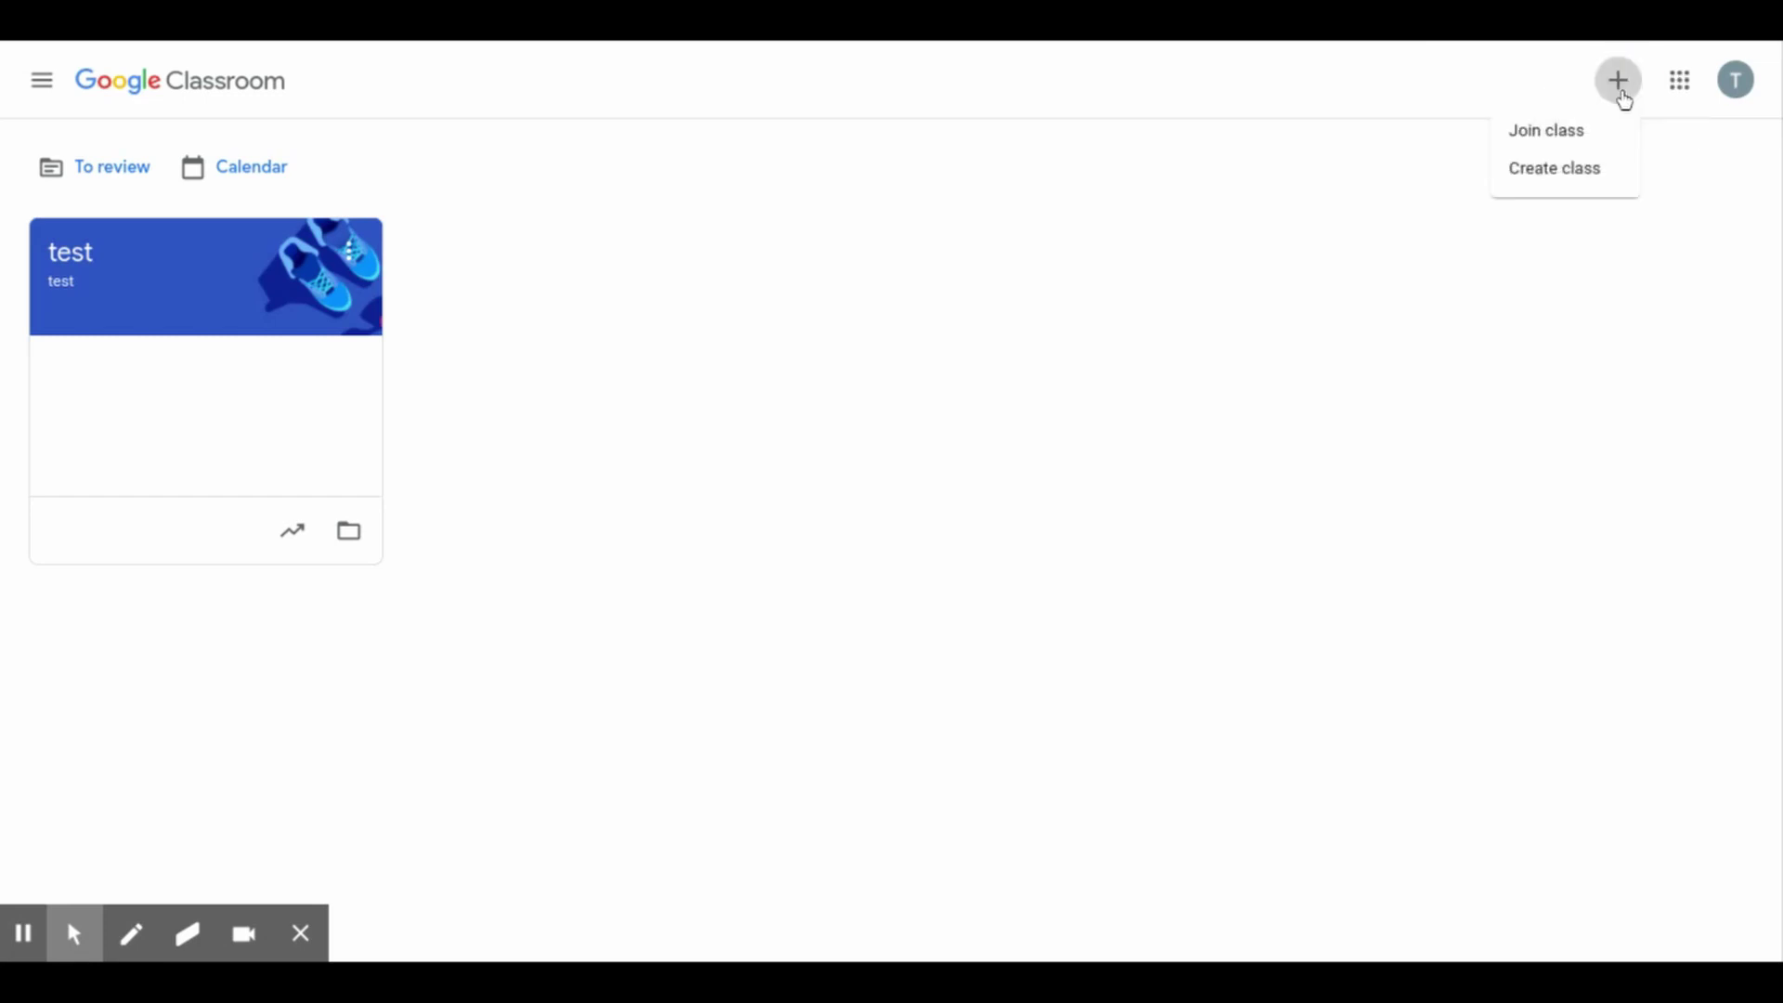
pyautogui.click(1591, 173)
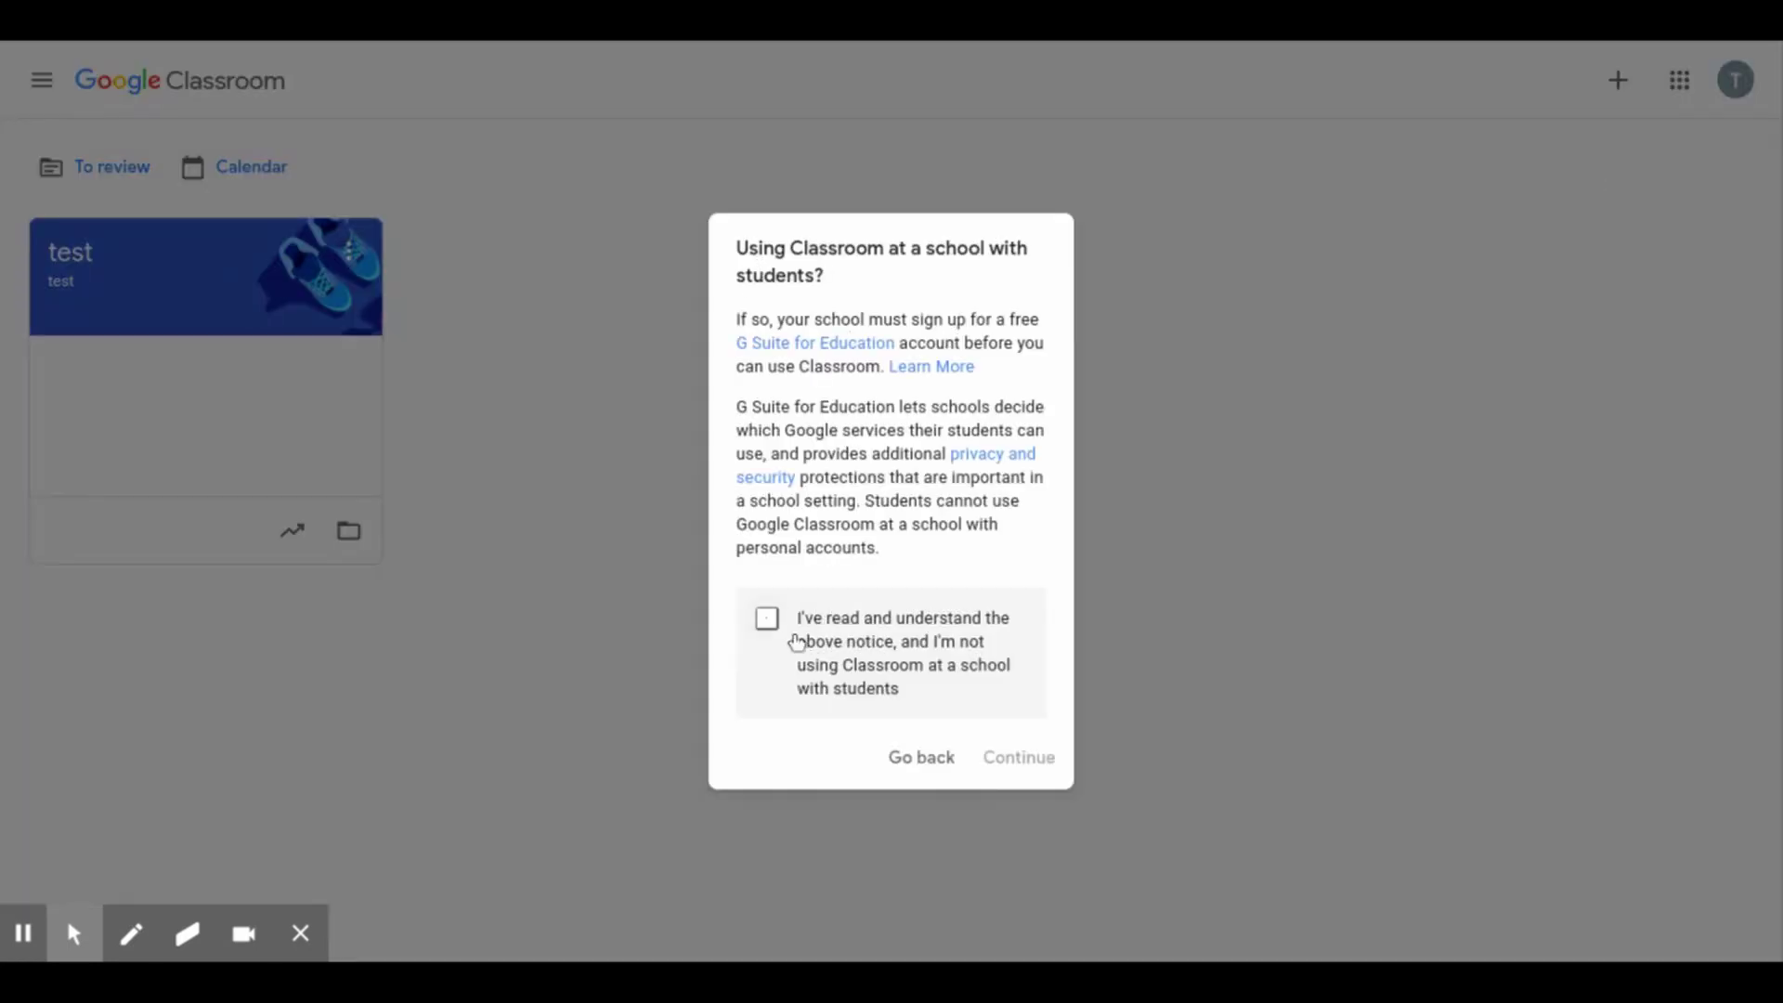
pyautogui.click(769, 622)
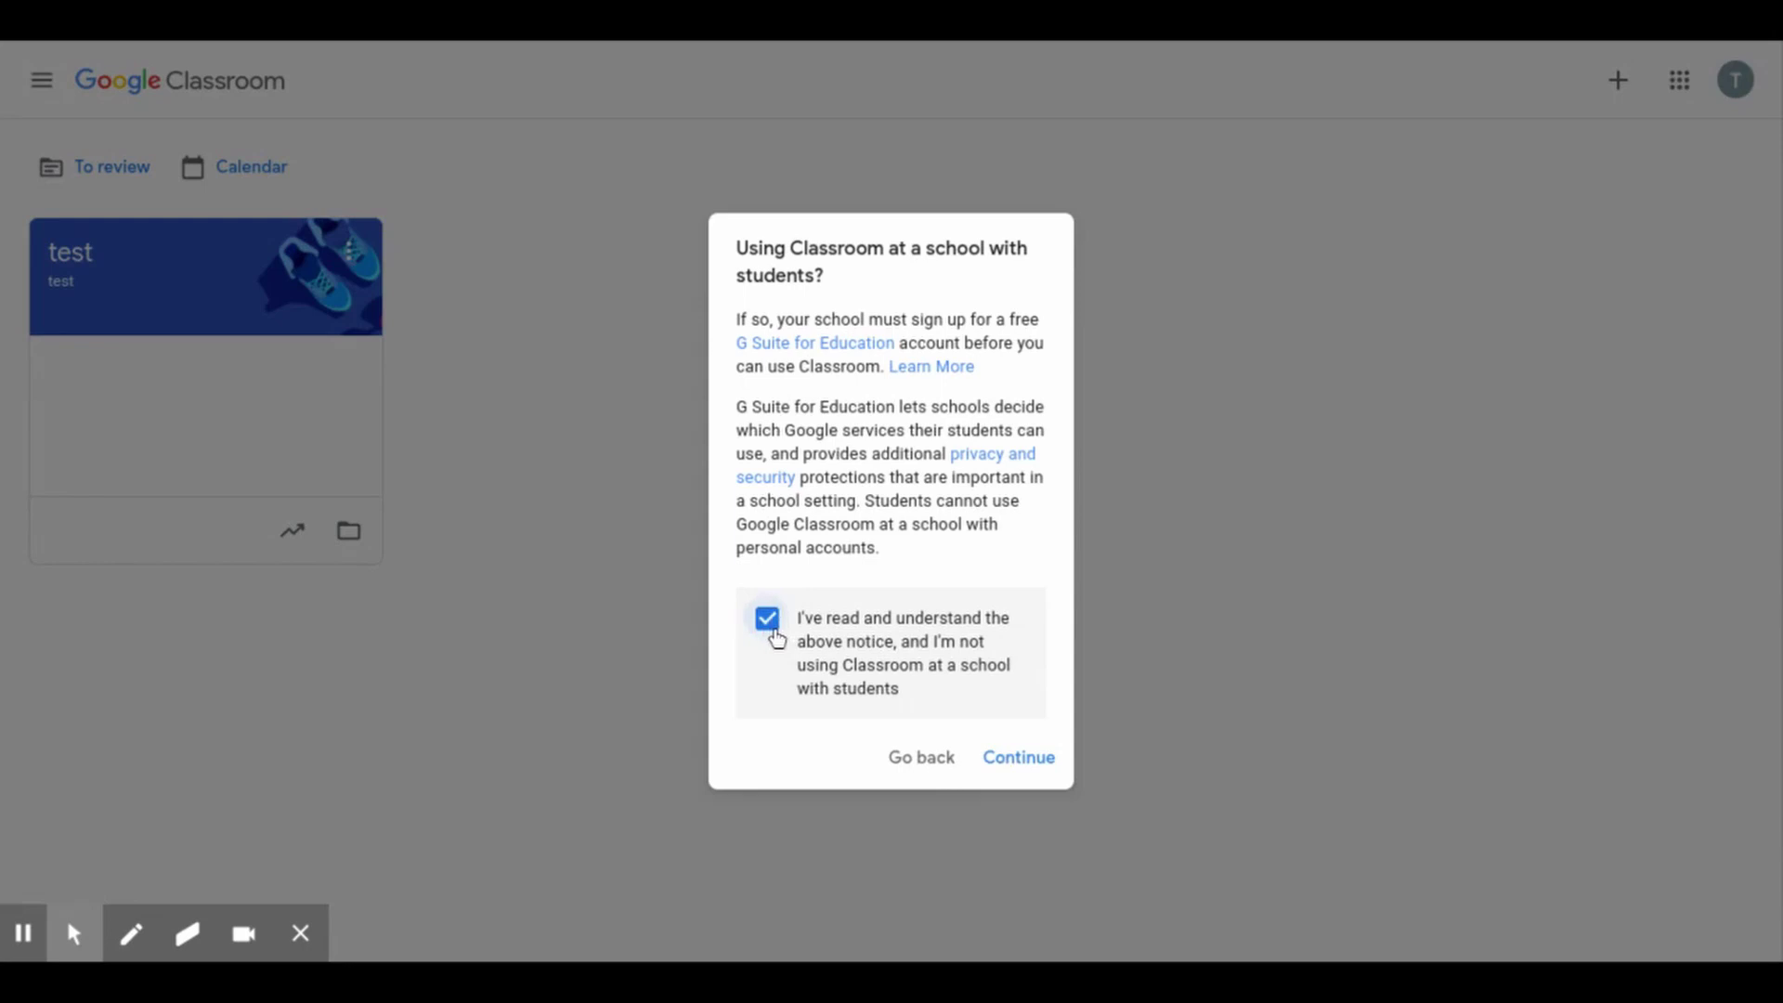
pyautogui.click(1054, 771)
# - Create the class named "Year 11 A 2" with section "CS Business", subject "Business Studies" and room "19"
pyautogui.click(673, 378)
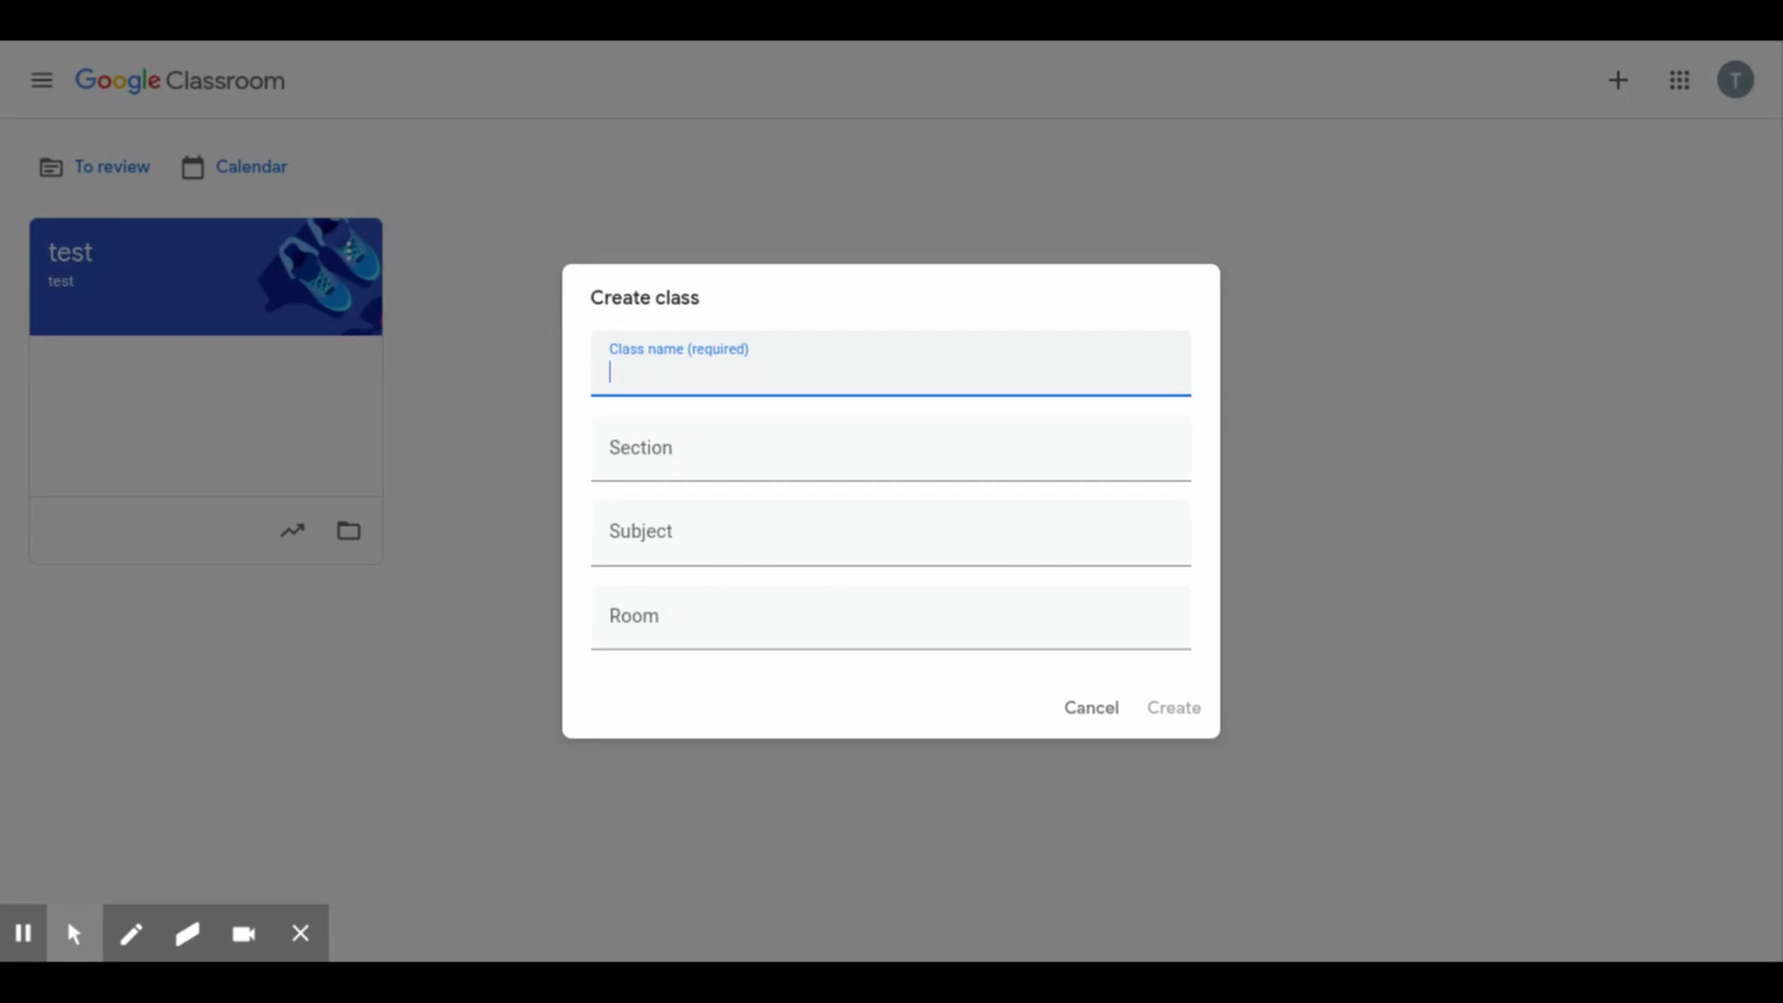
pyautogui.write('Year 11 A 2')
pyautogui.click(656, 464)
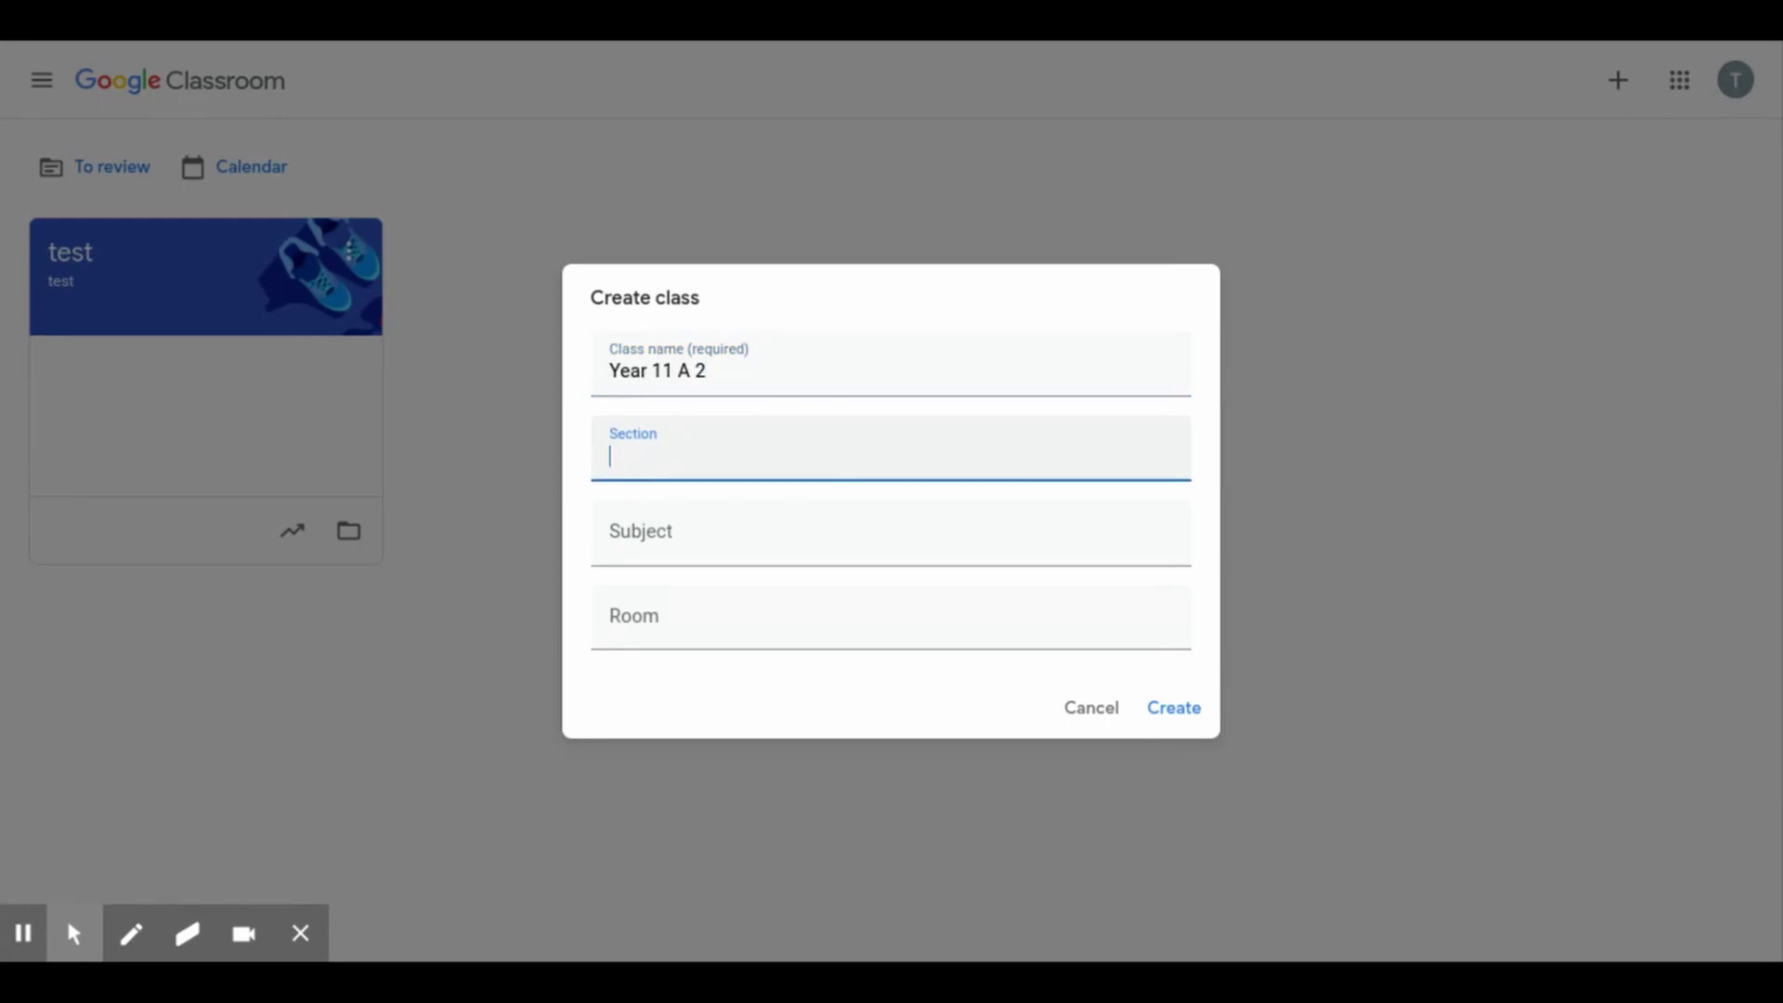
pyautogui.write('CS Business')
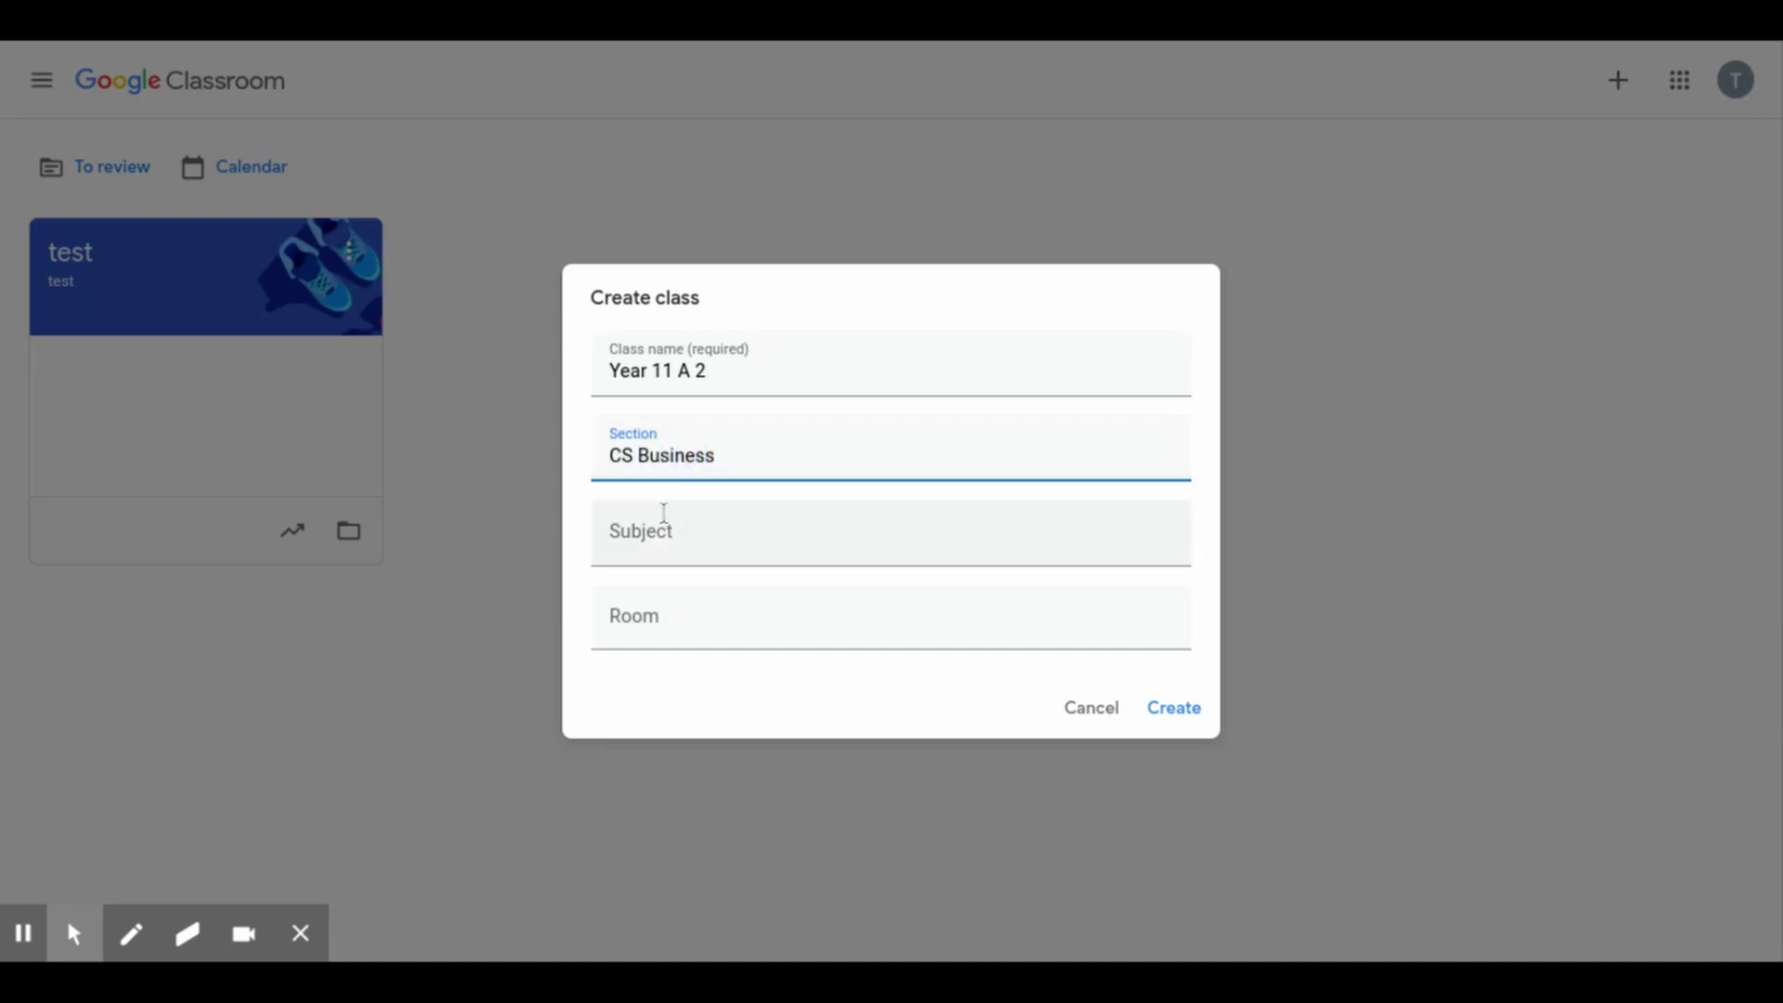
pyautogui.click(656, 546)
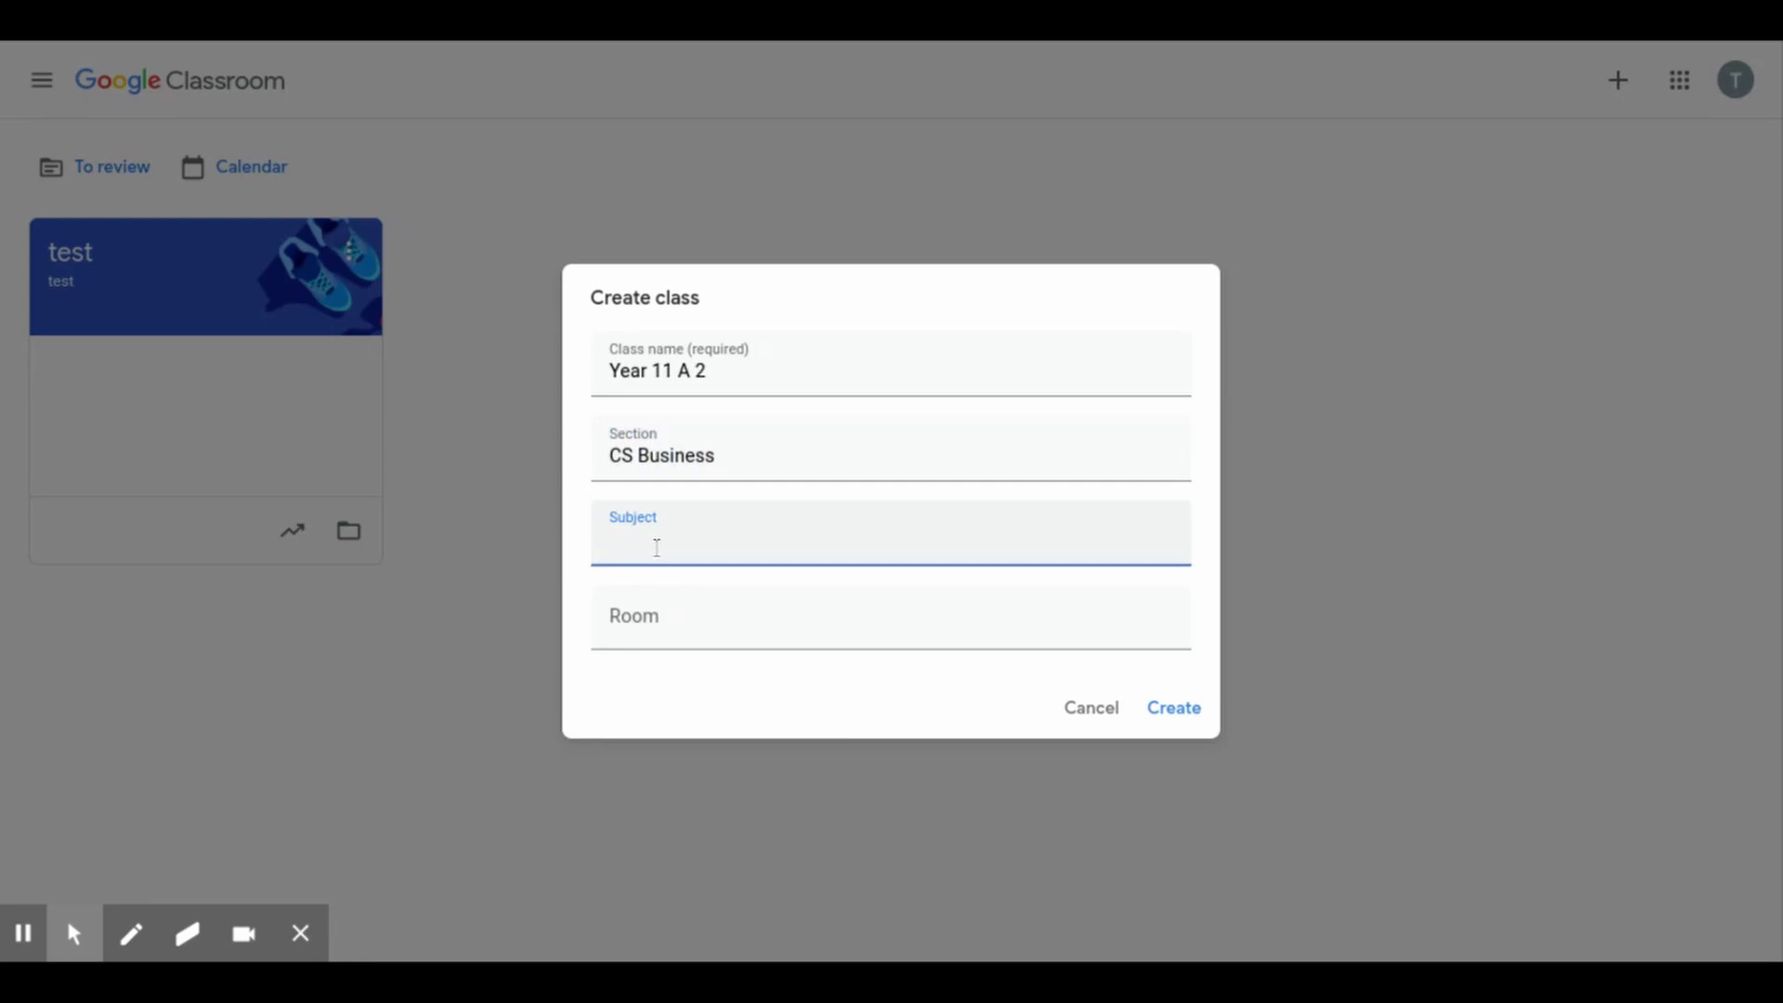
pyautogui.write('Bu')
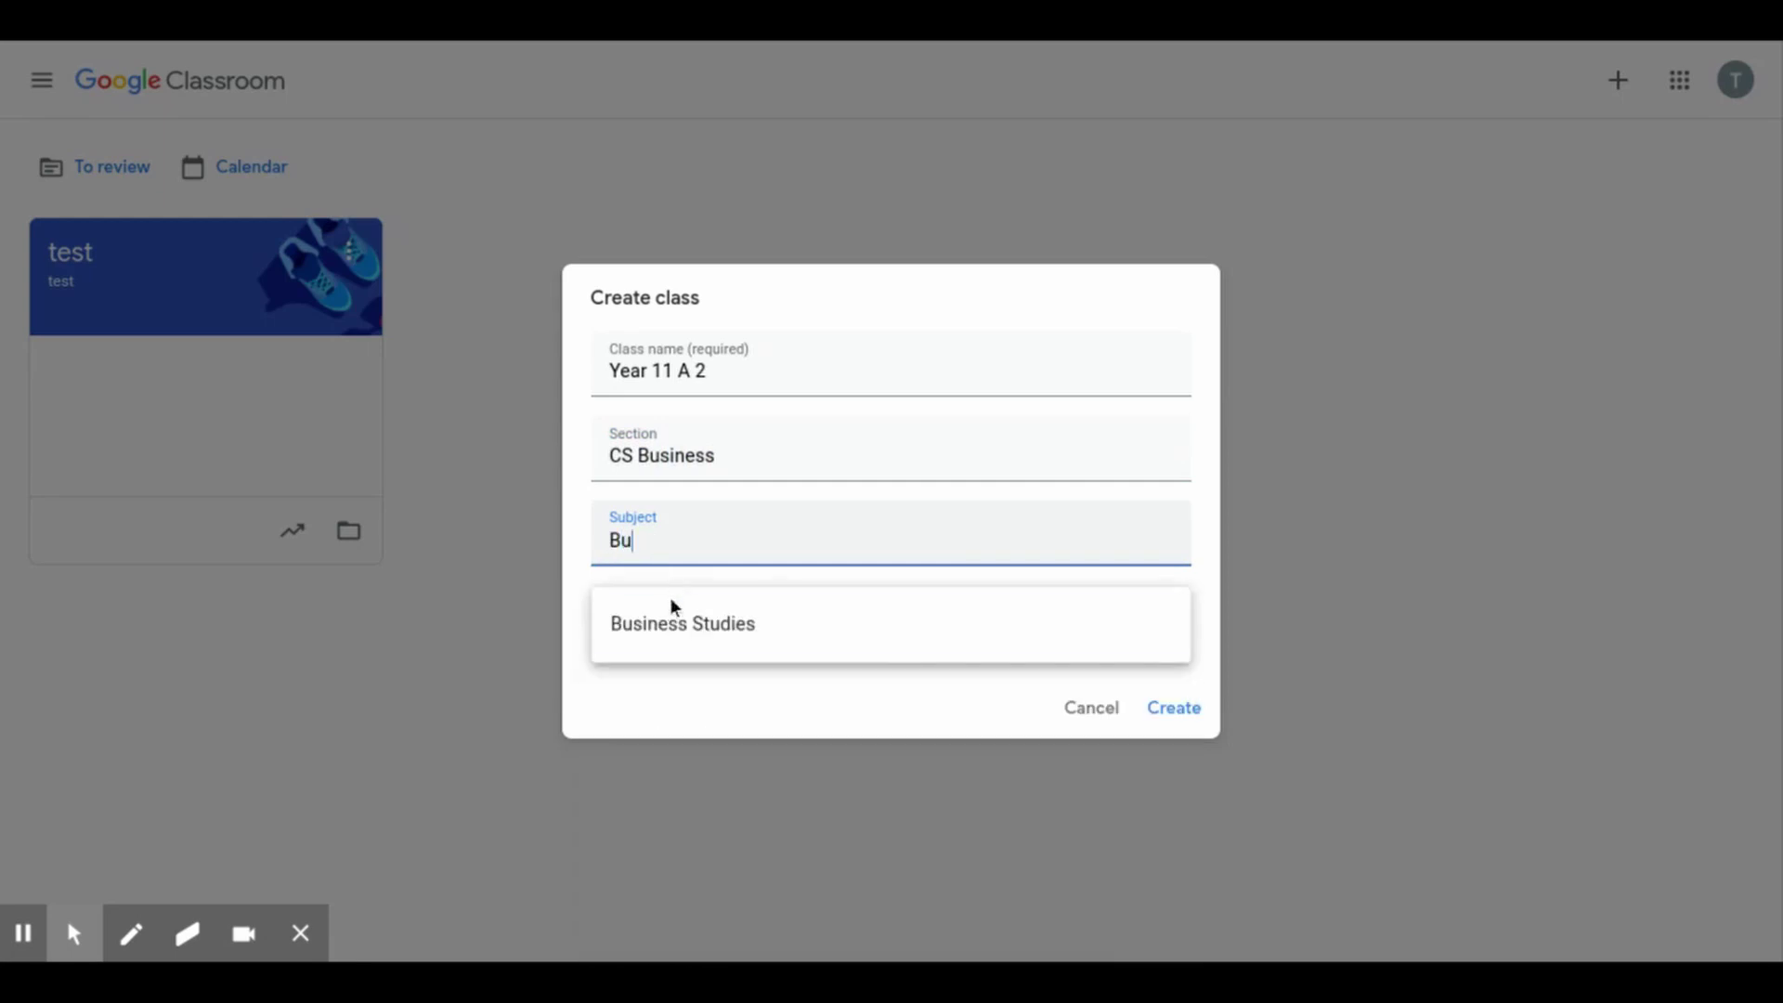
pyautogui.click(672, 633)
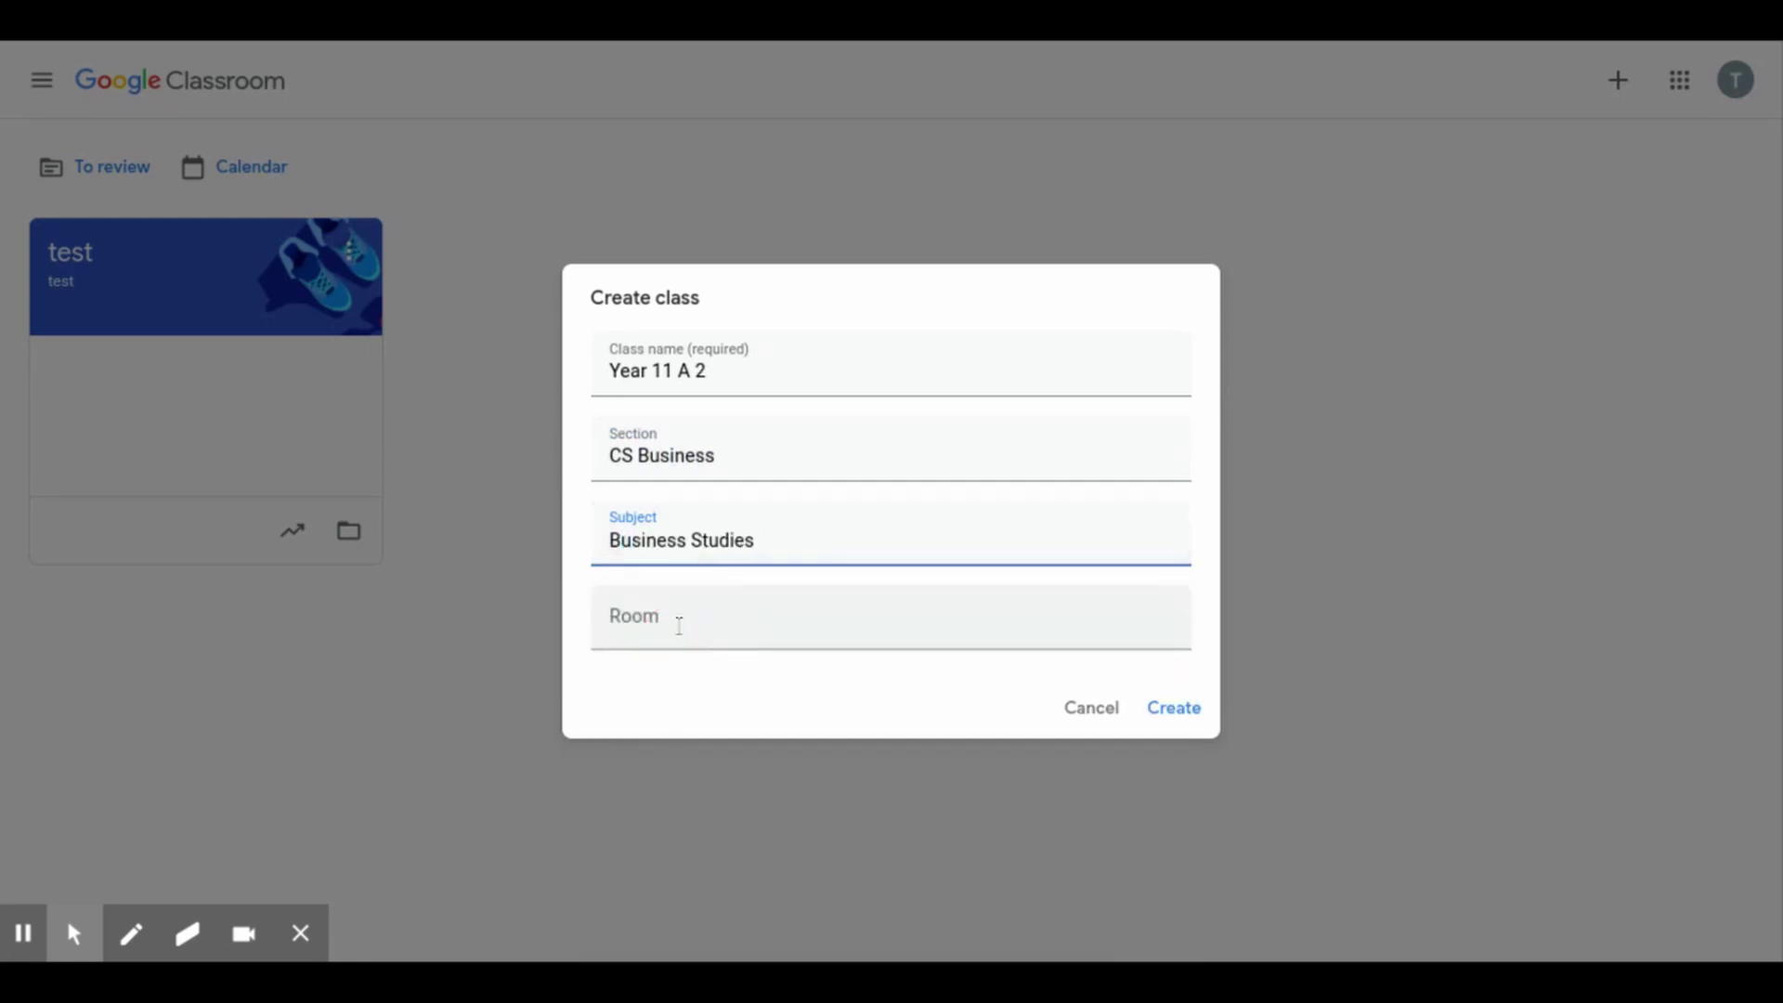
pyautogui.click(679, 625)
pyautogui.write('19')
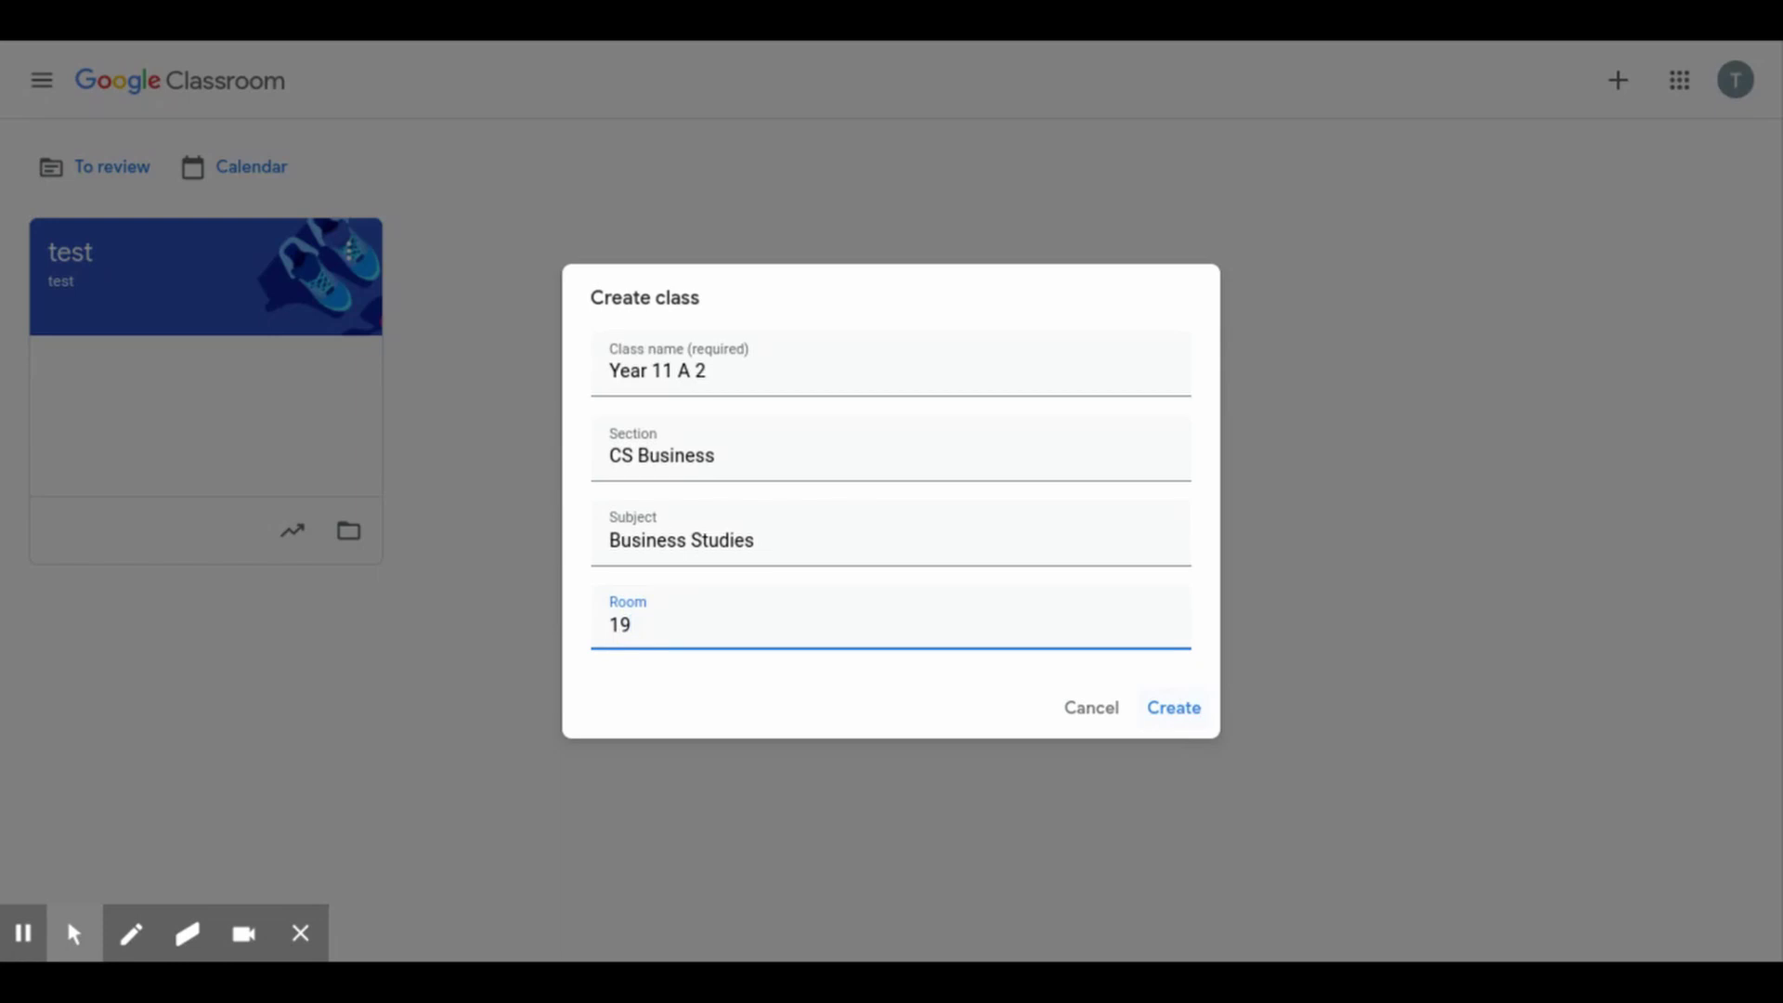
pyautogui.click(1187, 722)
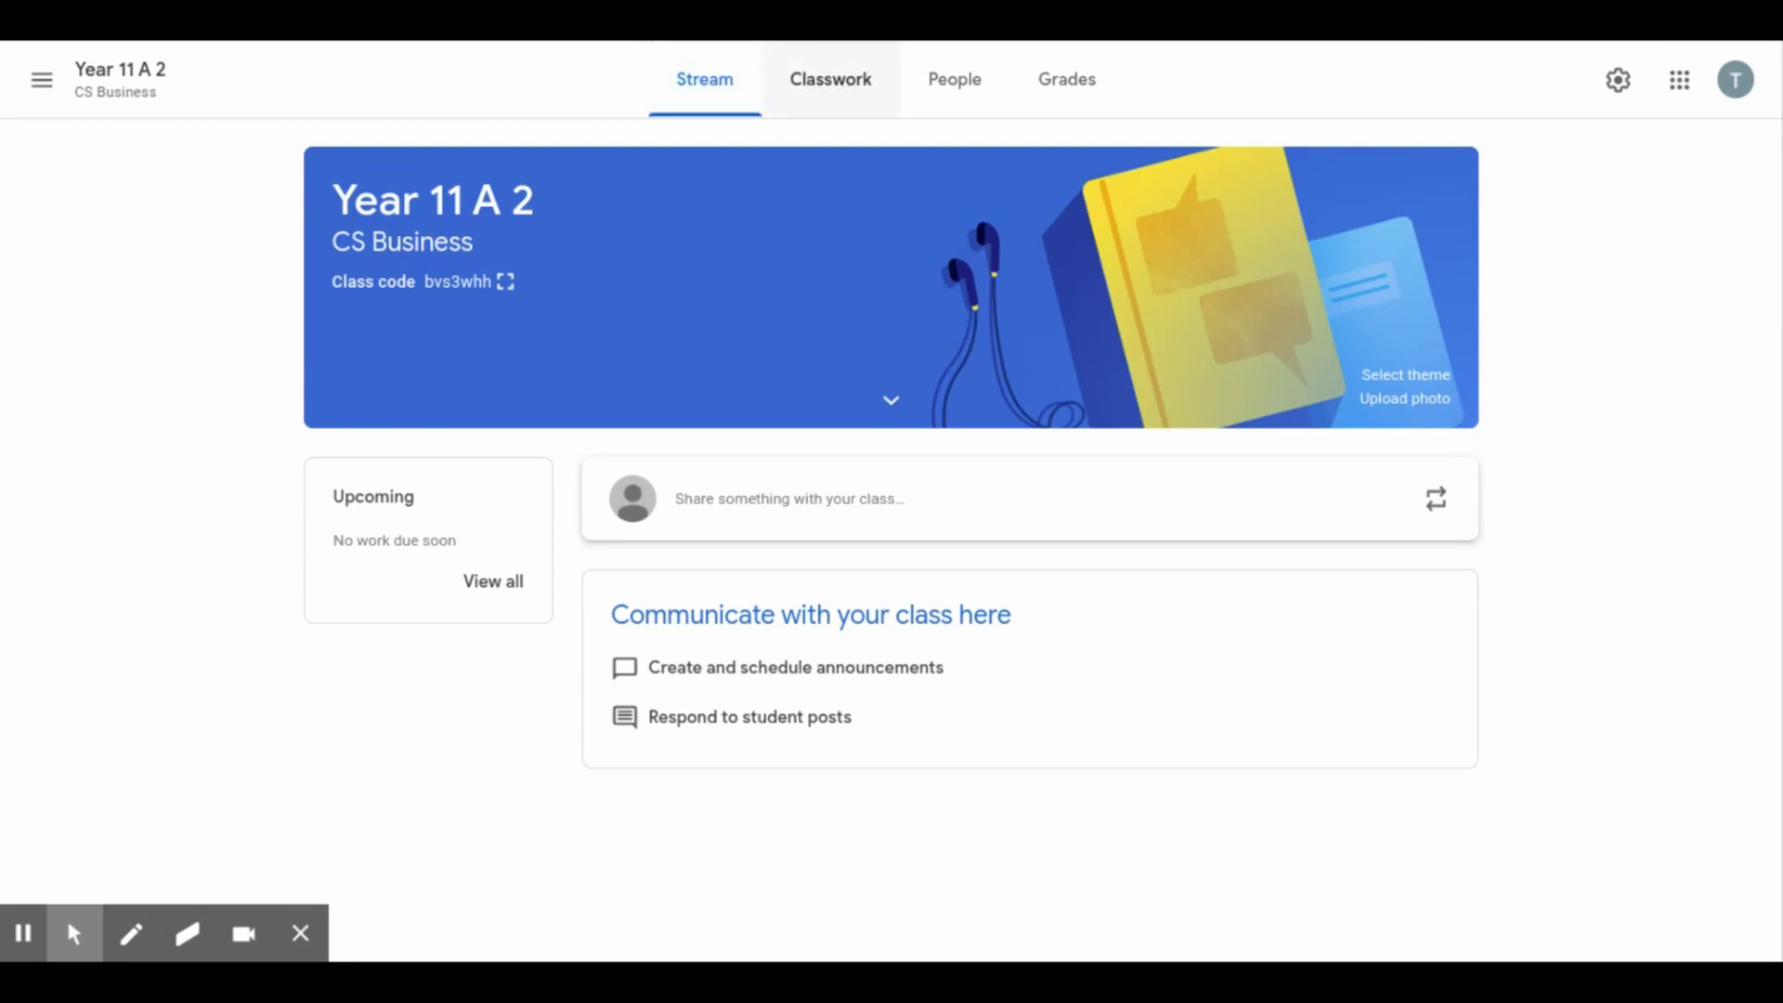
# - View the new class's Classwork page and its People page listing teachers and students
pyautogui.click(840, 82)
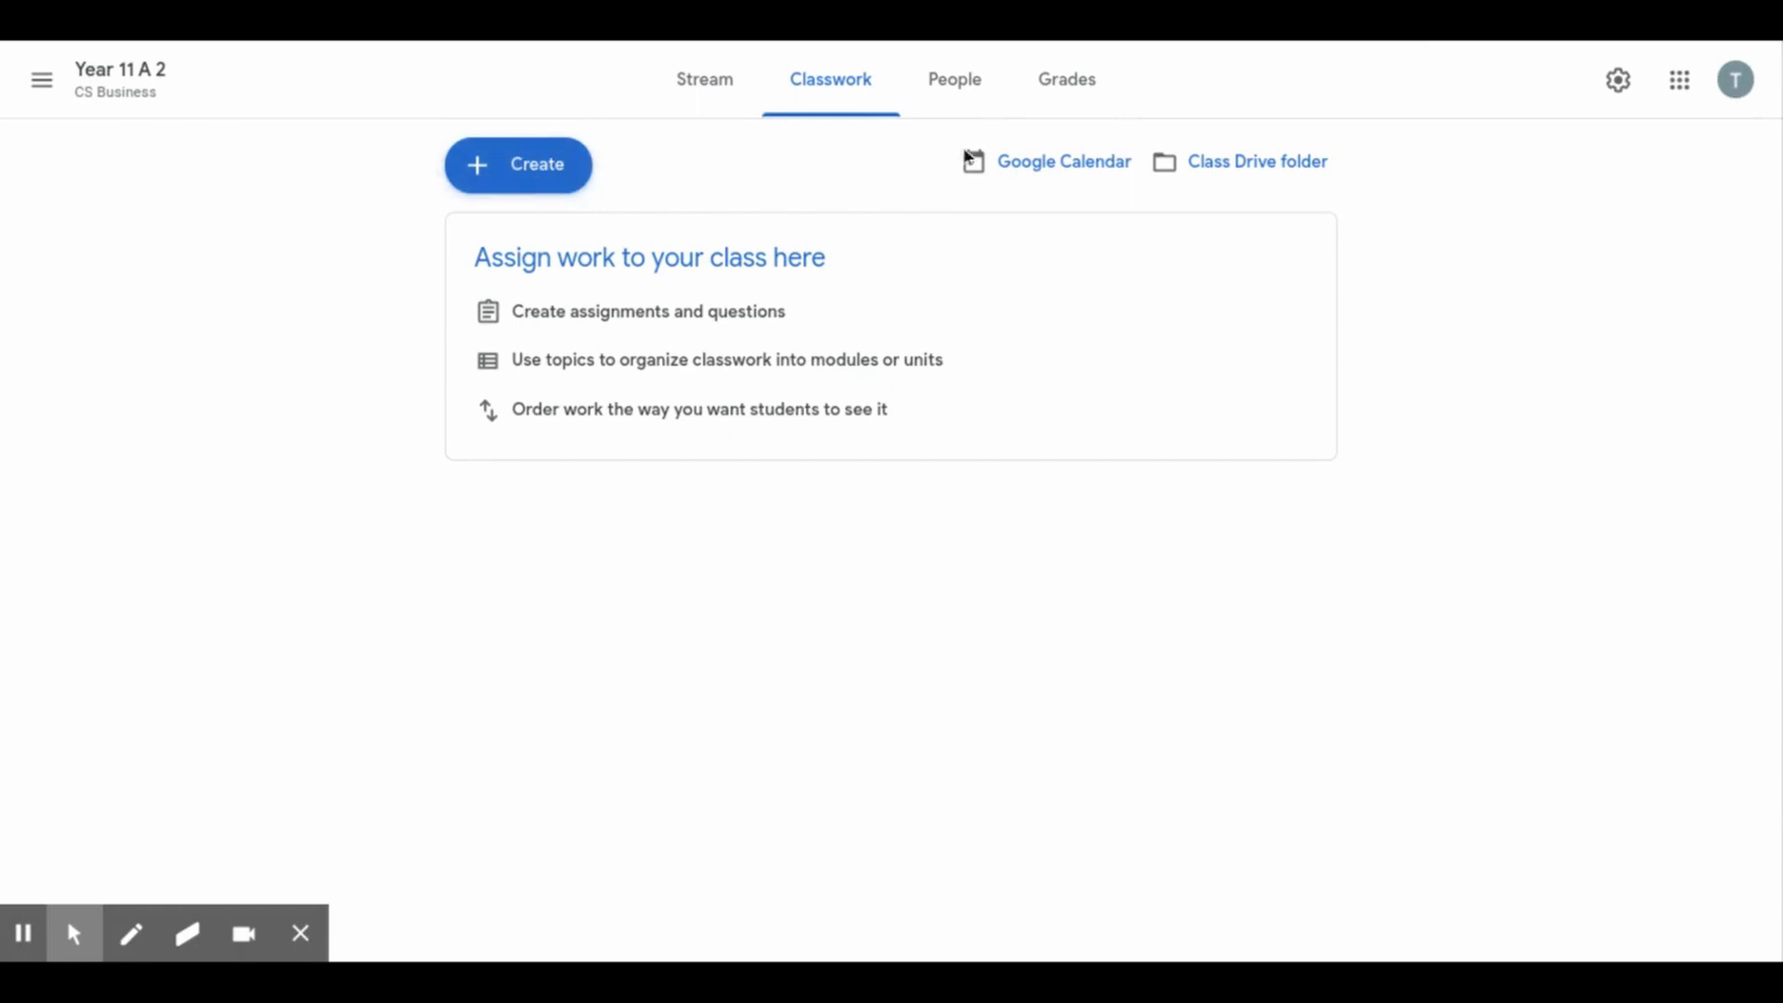
pyautogui.click(963, 108)
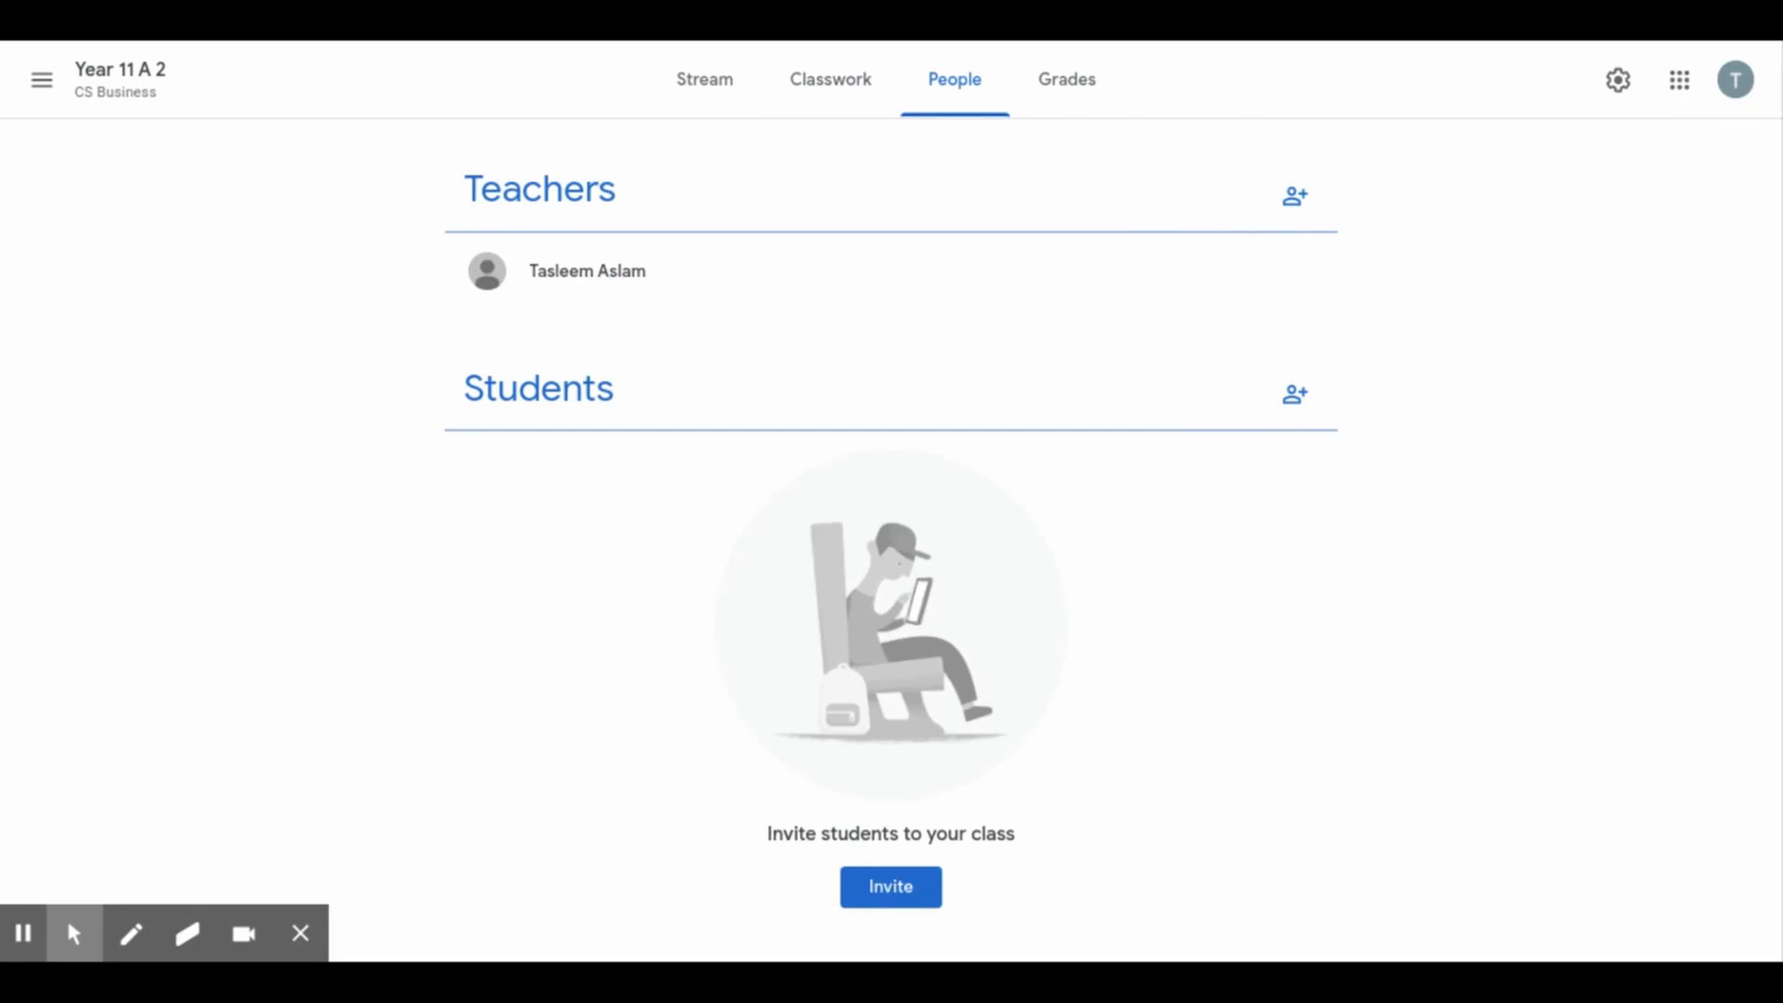
# - Search for "11A2 BS" among students to invite, clear the entry and cancel the student invitation
pyautogui.click(1297, 398)
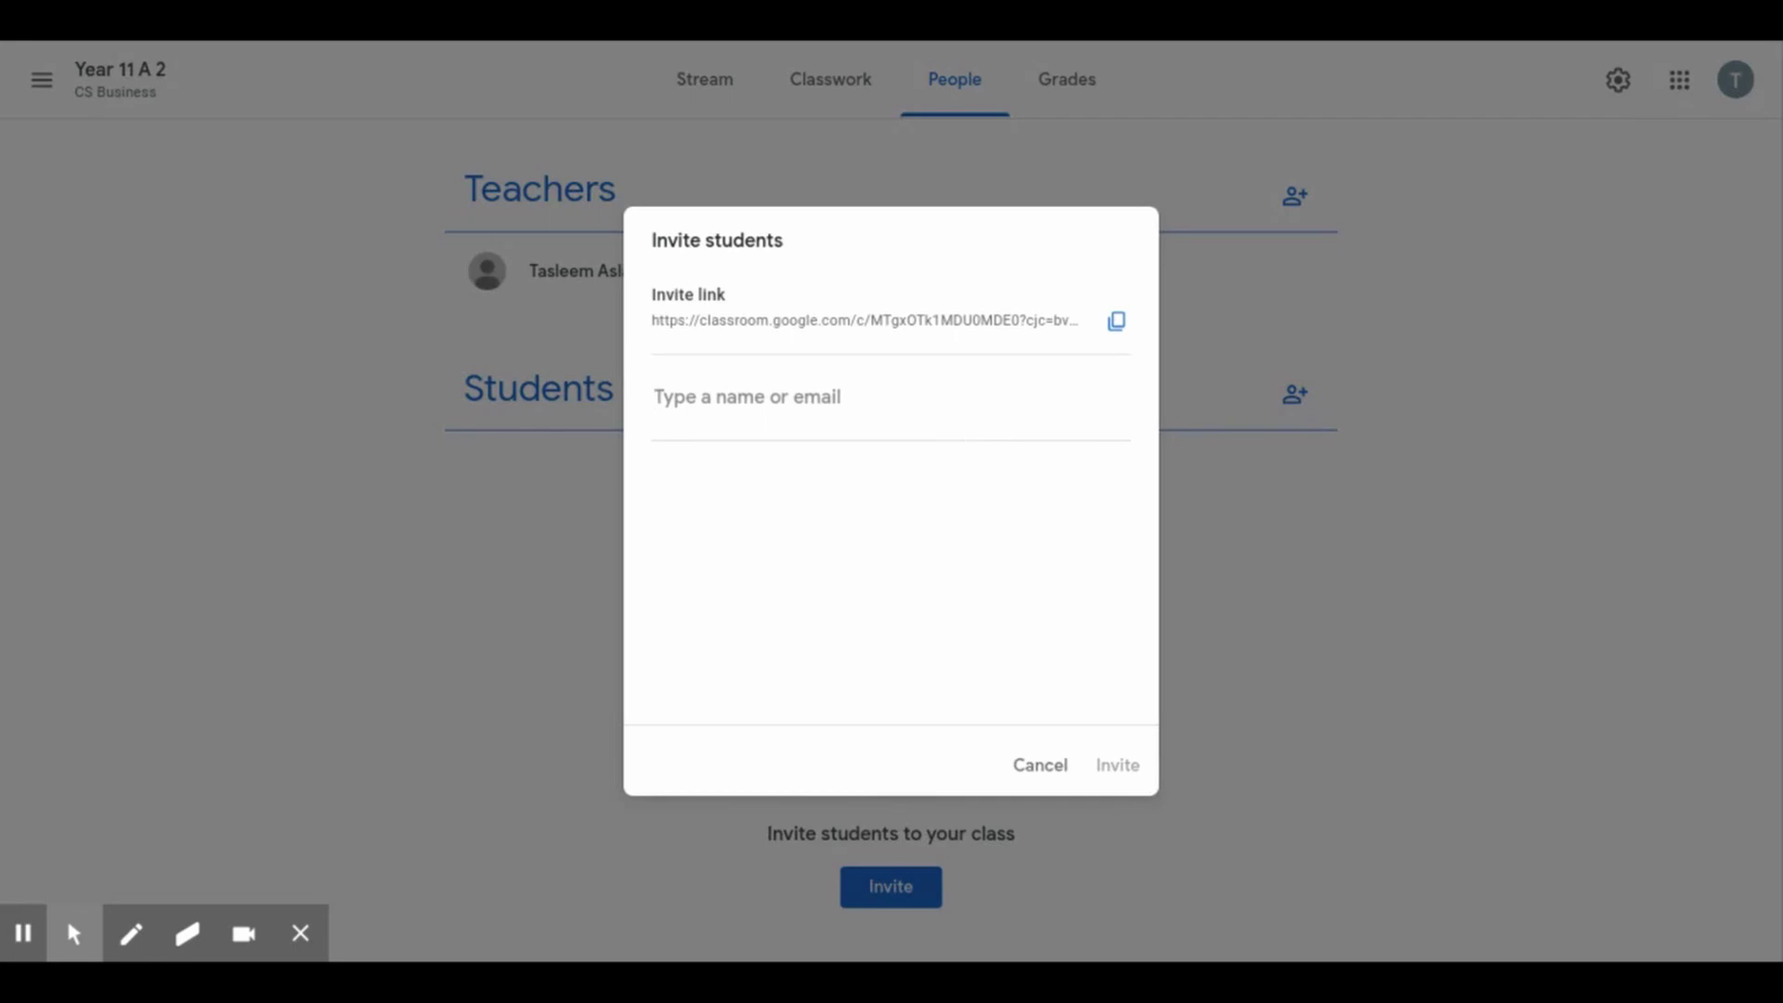
pyautogui.write('11A')
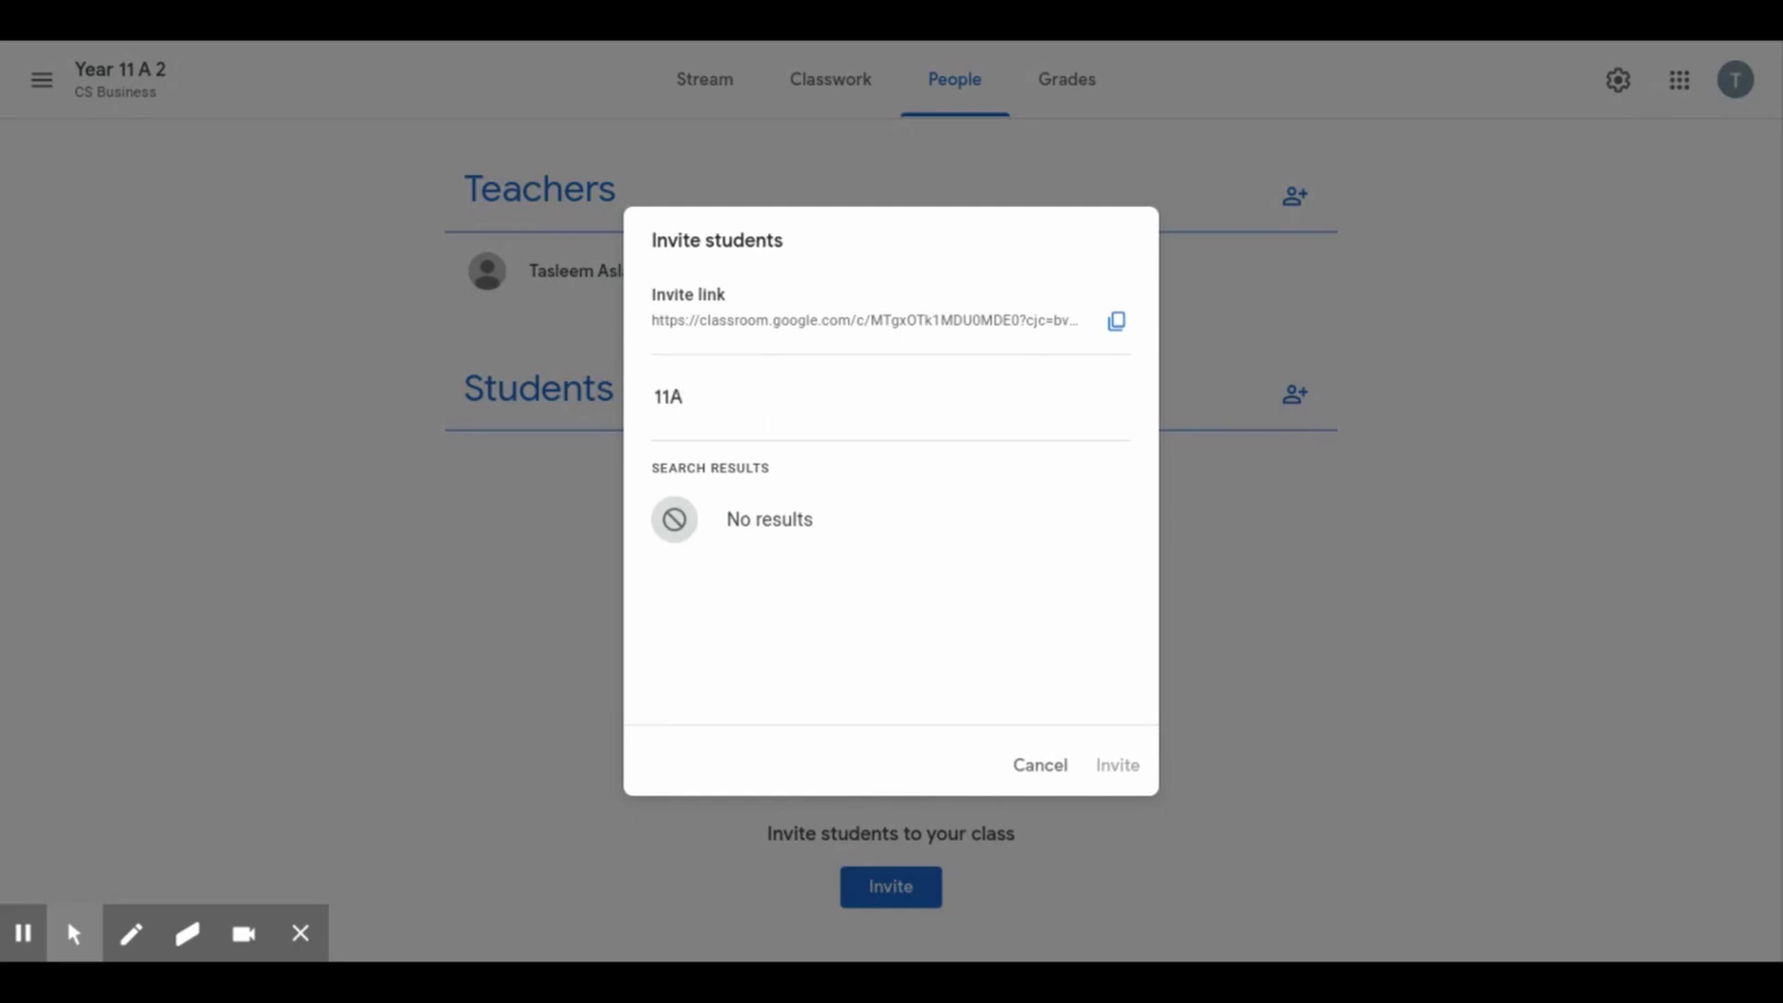
pyautogui.write('2 Bs')
pyautogui.press('BackSpace')
pyautogui.write('S')
pyautogui.click(808, 381)
pyautogui.press('BackSpace')
pyautogui.press('BackSpace')
pyautogui.press('BackSpace')
pyautogui.press('BackSpace')
pyautogui.press('BackSpace')
pyautogui.press('BackSpace')
pyautogui.press('BackSpace')
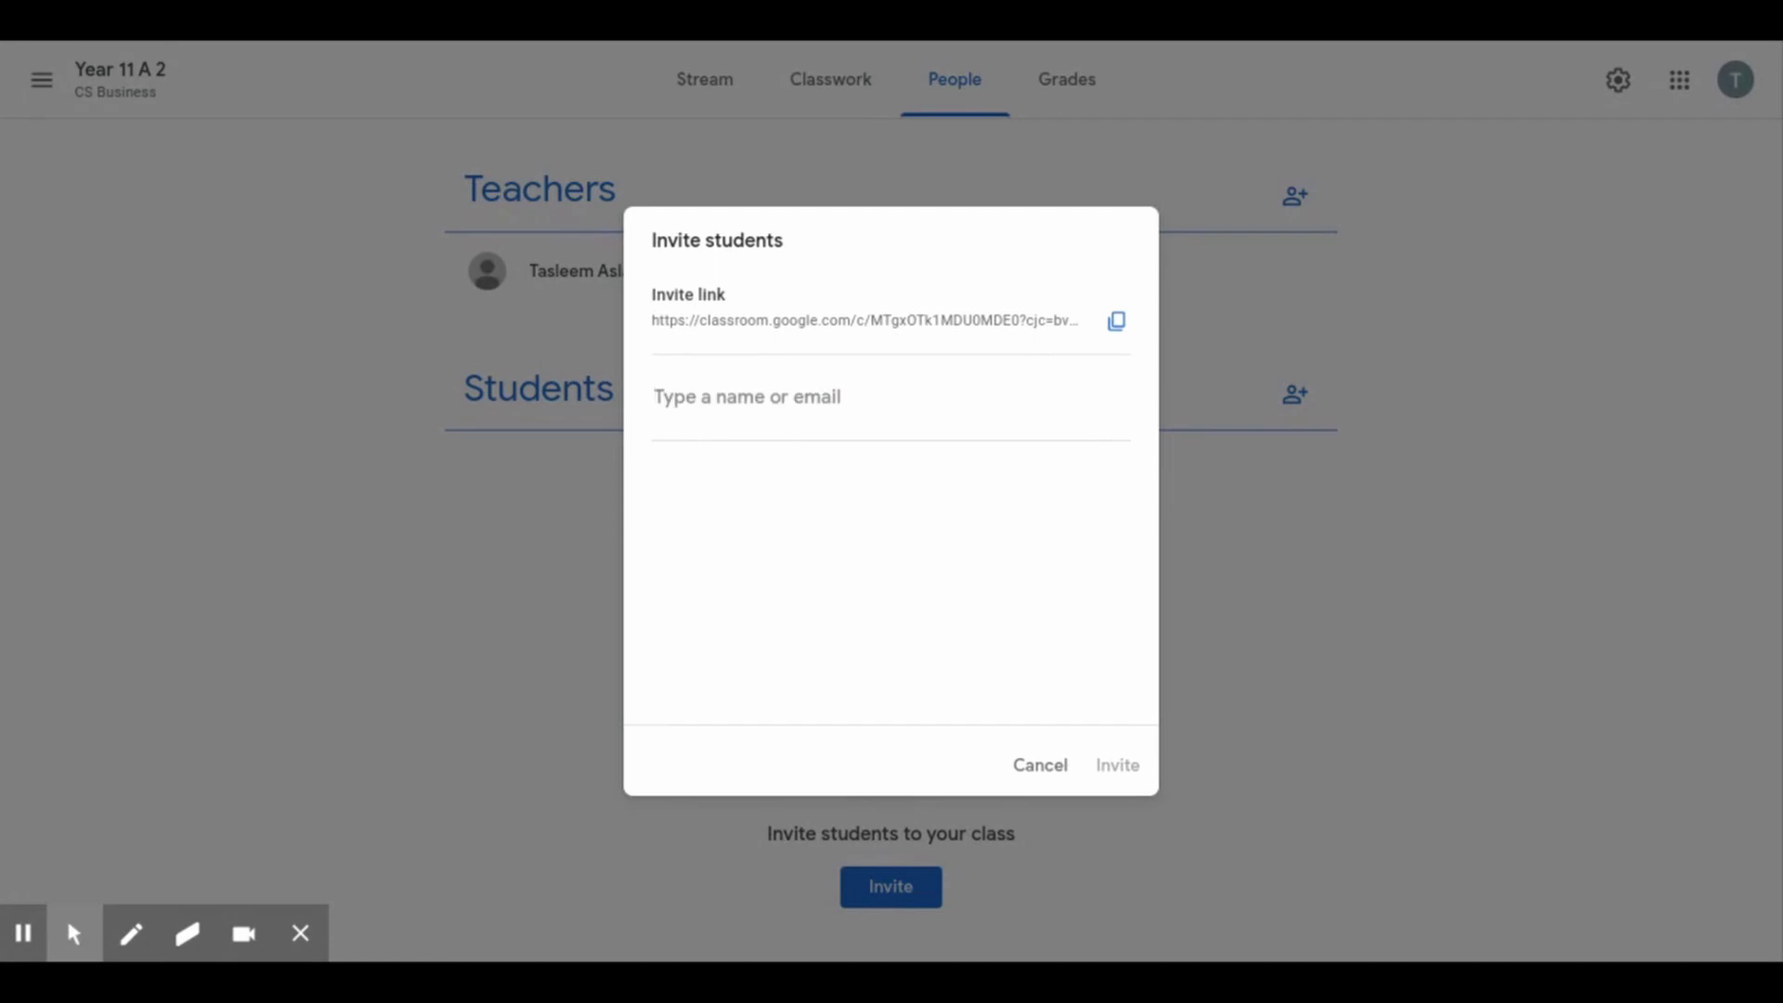
pyautogui.write('s')
pyautogui.press('BackSpace')
pyautogui.click(1008, 774)
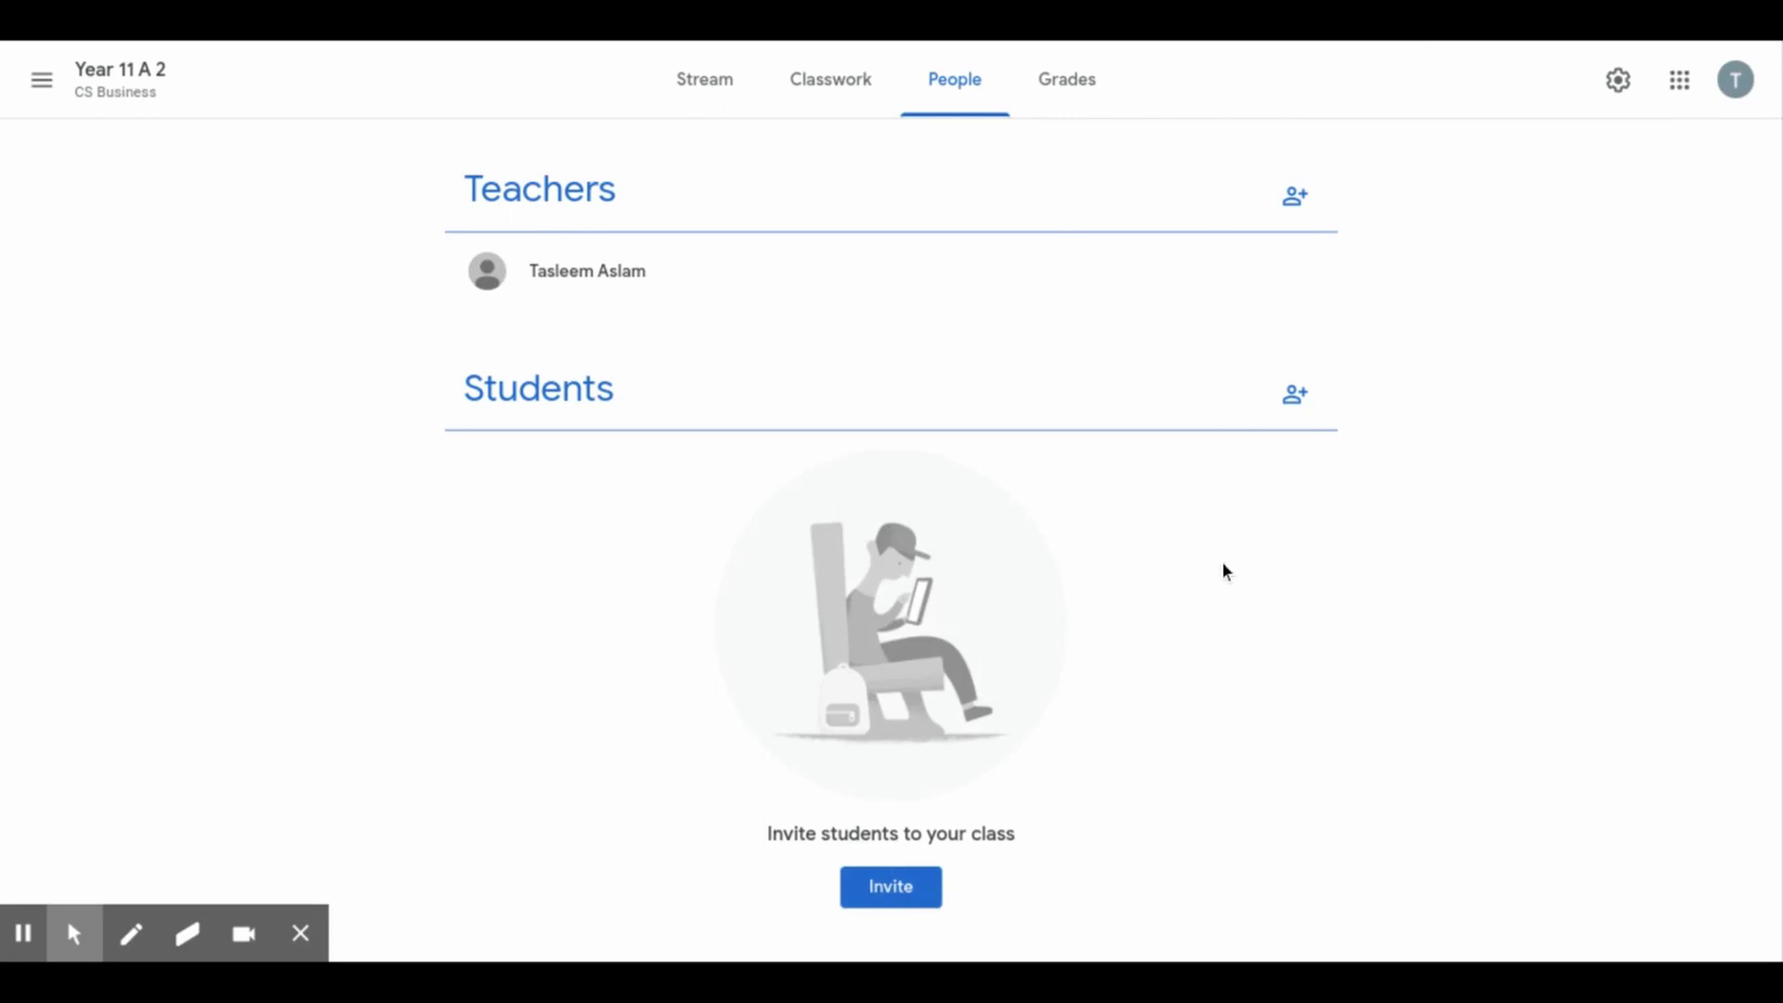
# - Enter a teacher's name in a co-teacher invitation and cancel it without inviting anyone
pyautogui.click(1305, 208)
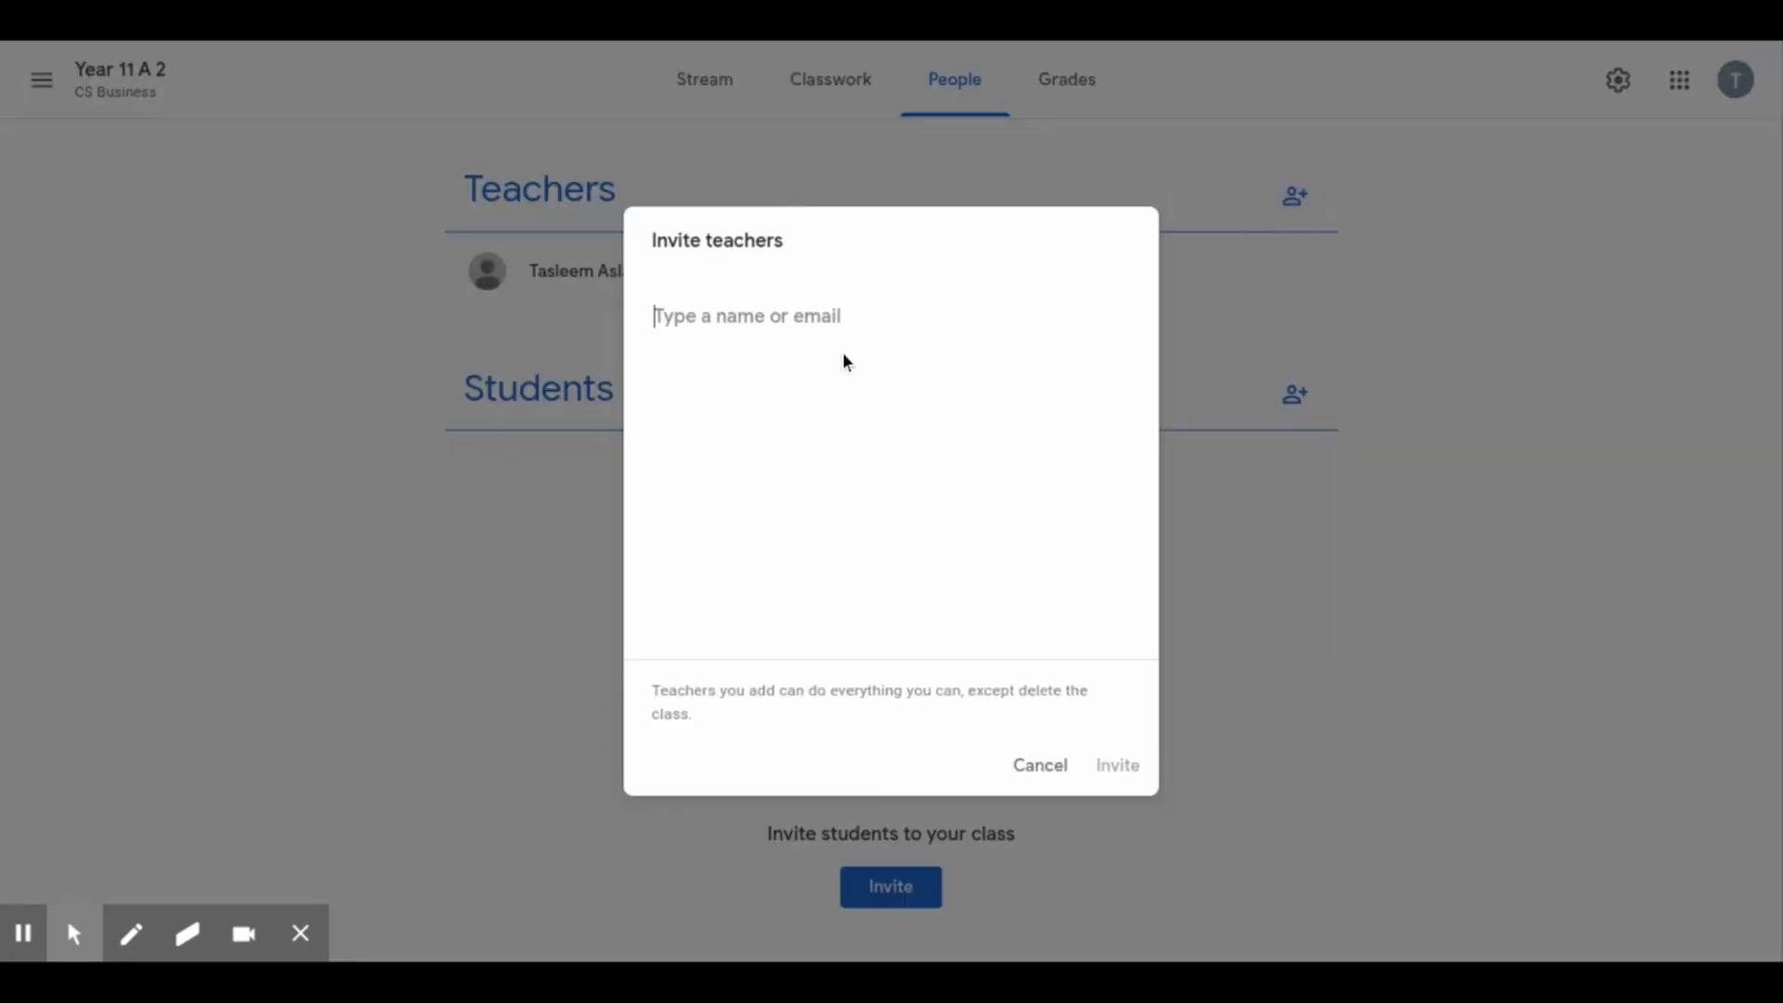
pyautogui.write('m')
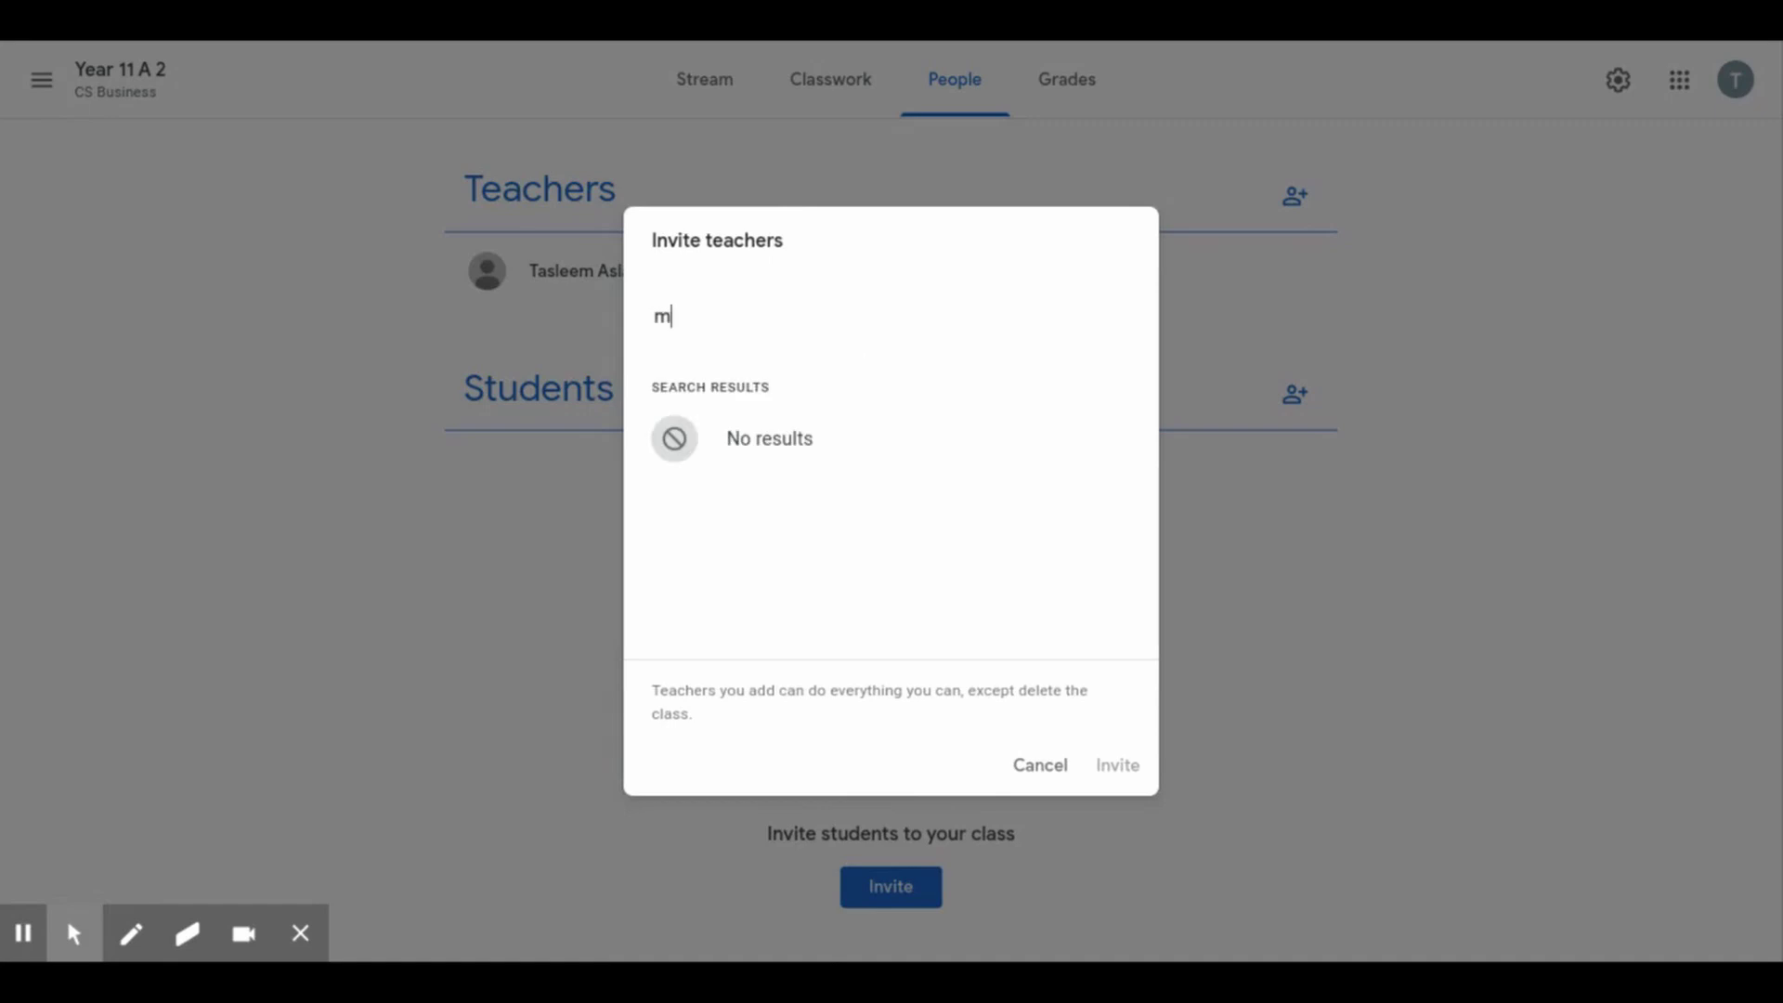
pyautogui.write('r Jma')
pyautogui.press('BackSpace')
pyautogui.press('BackSpace')
pyautogui.write('ames')
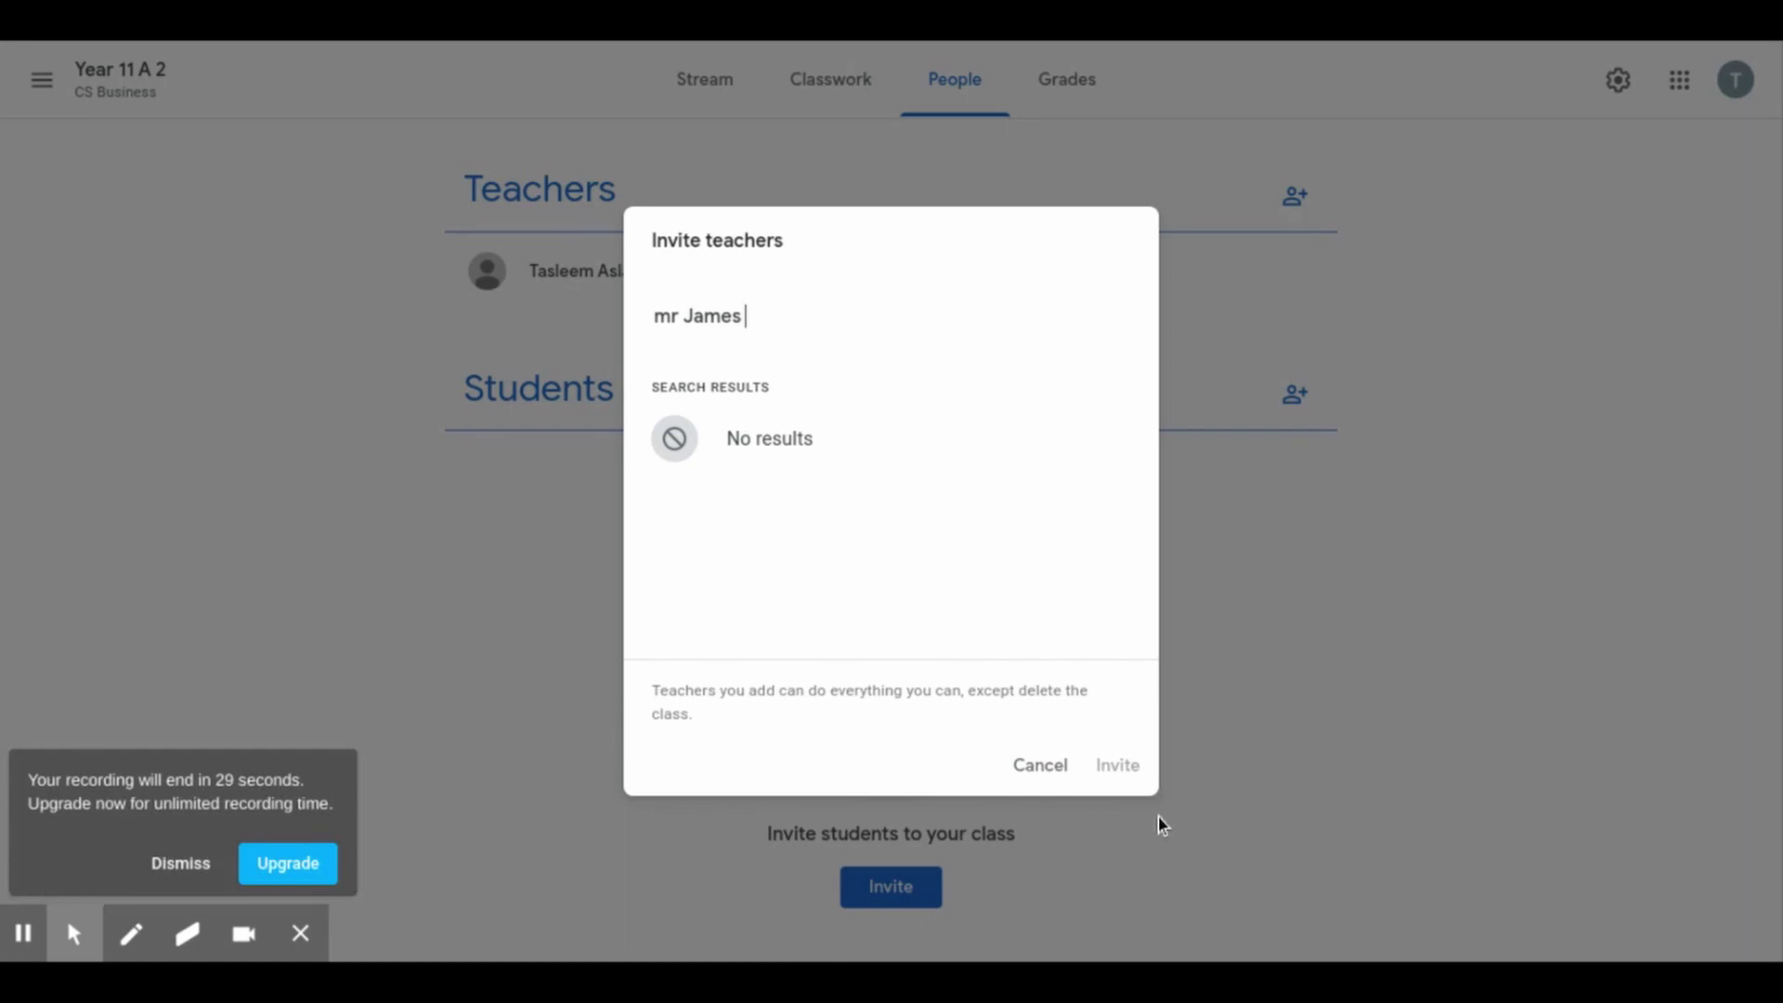
pyautogui.click(1063, 778)
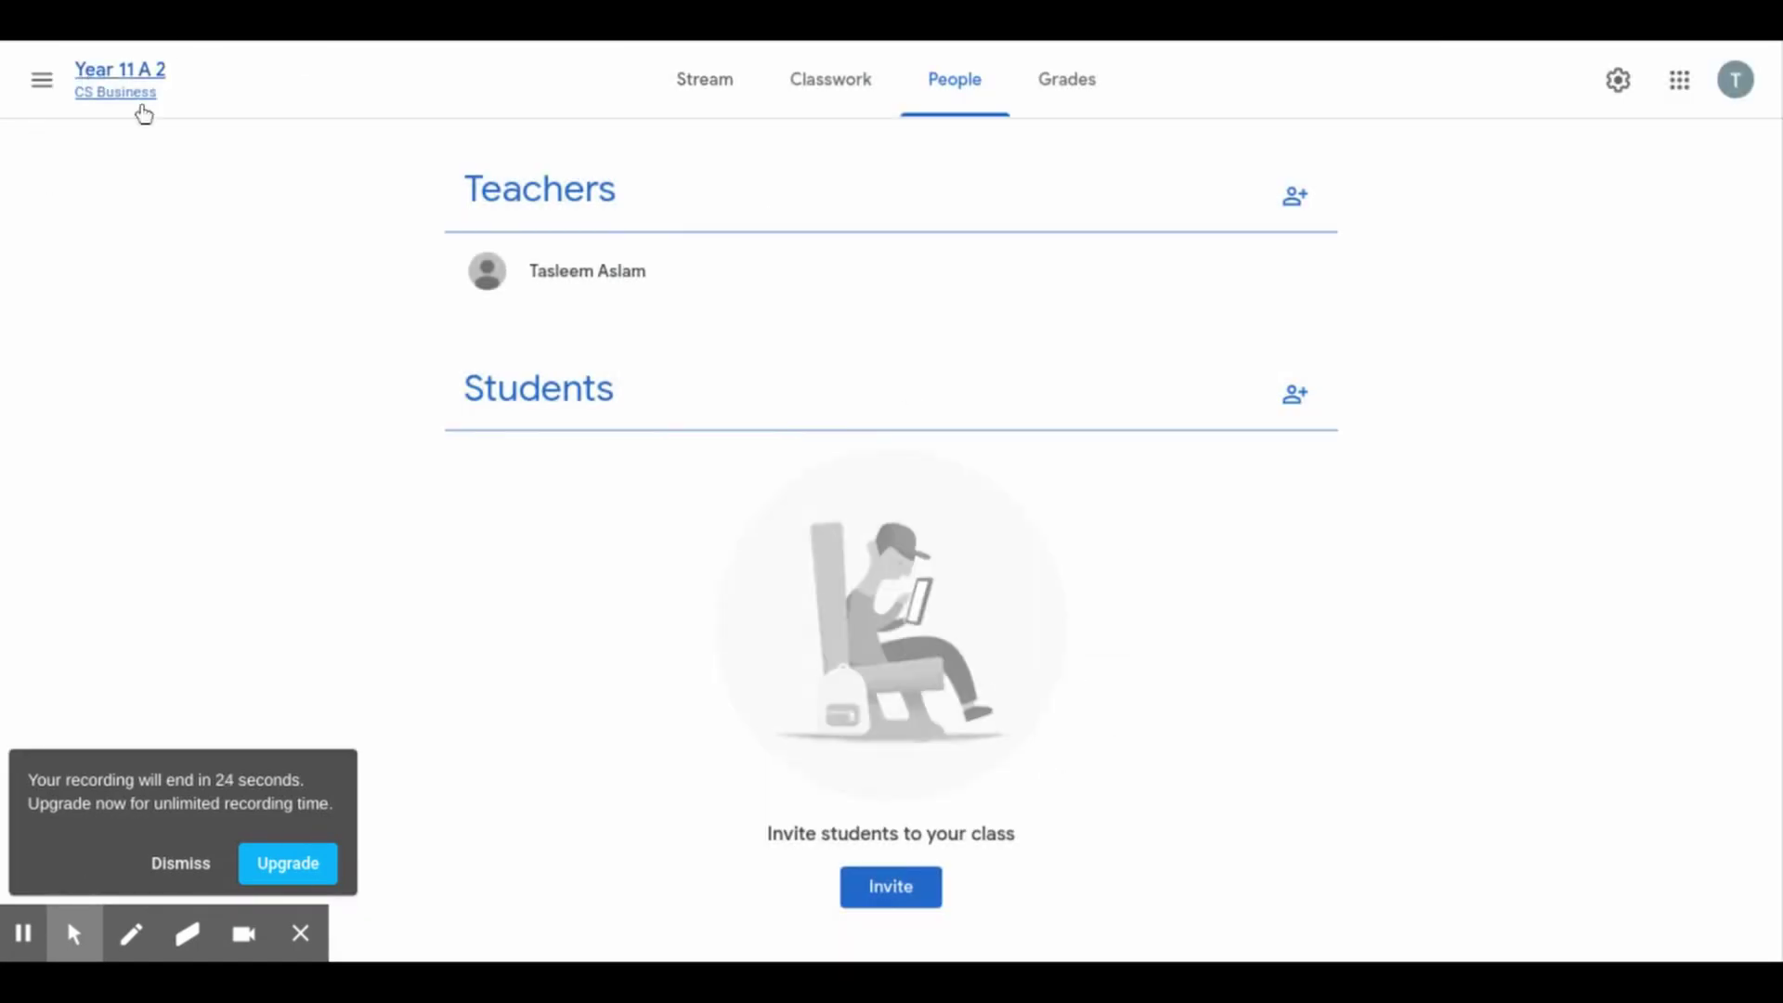
# - Return to the overview of all classes
pyautogui.click(43, 82)
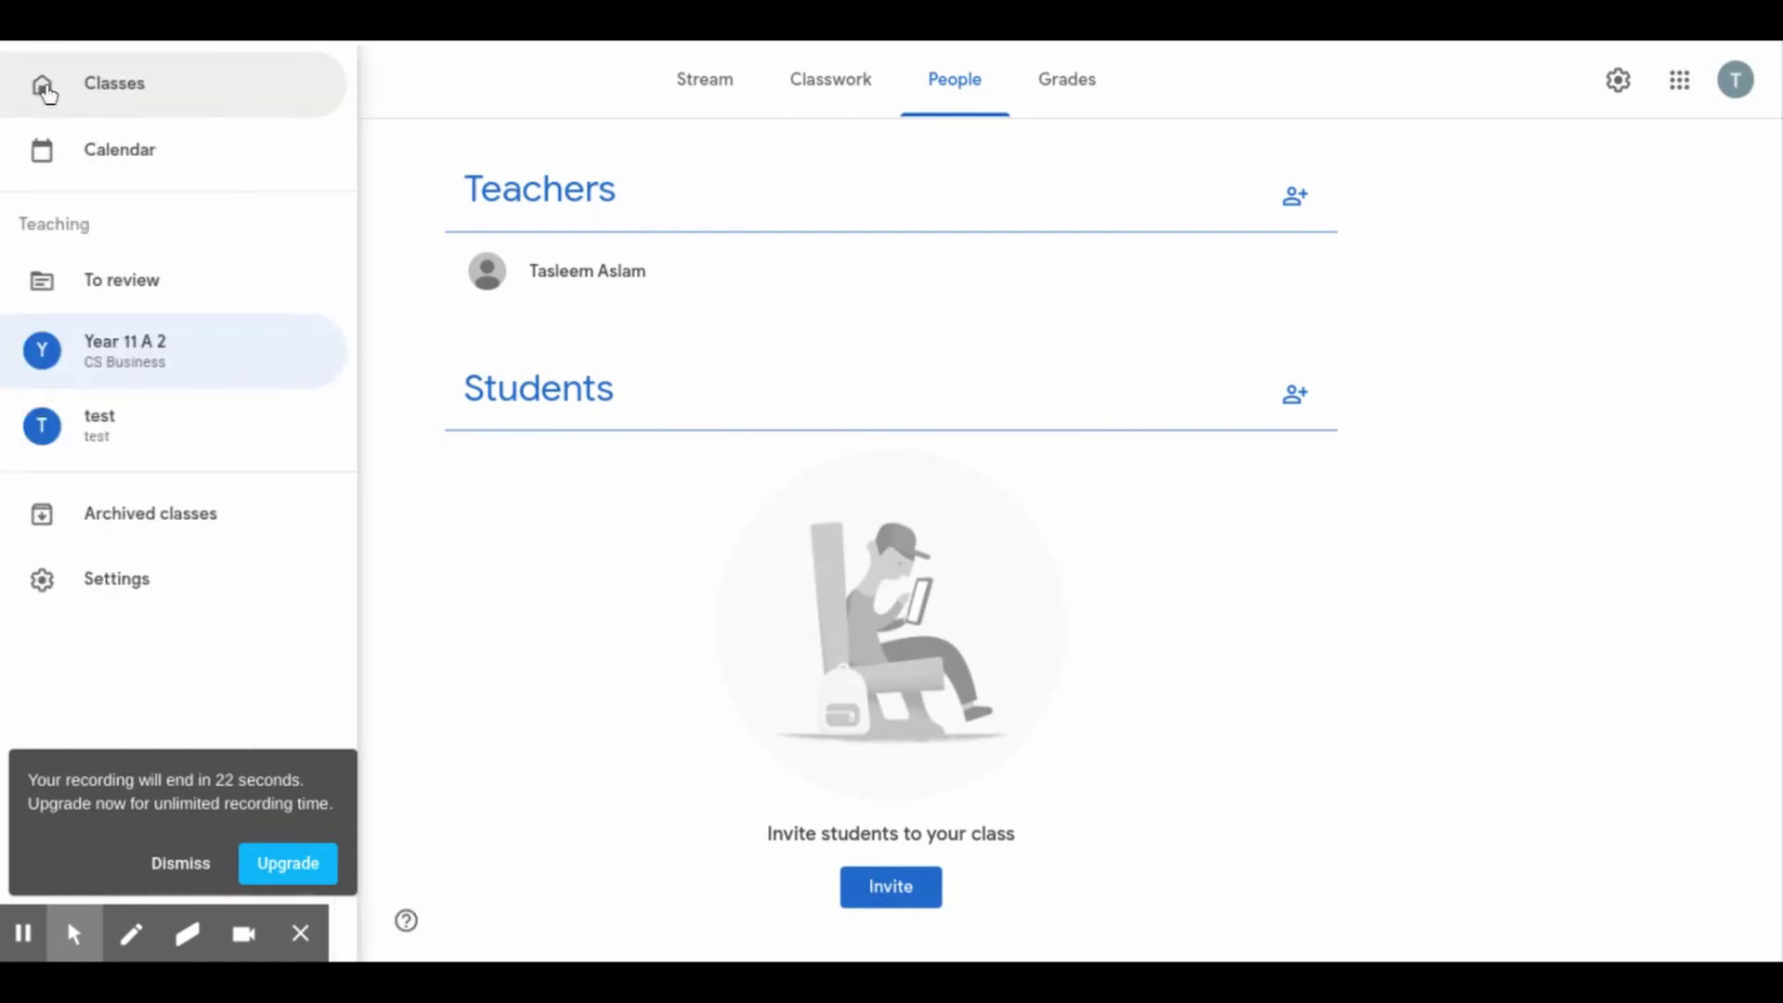
pyautogui.click(45, 82)
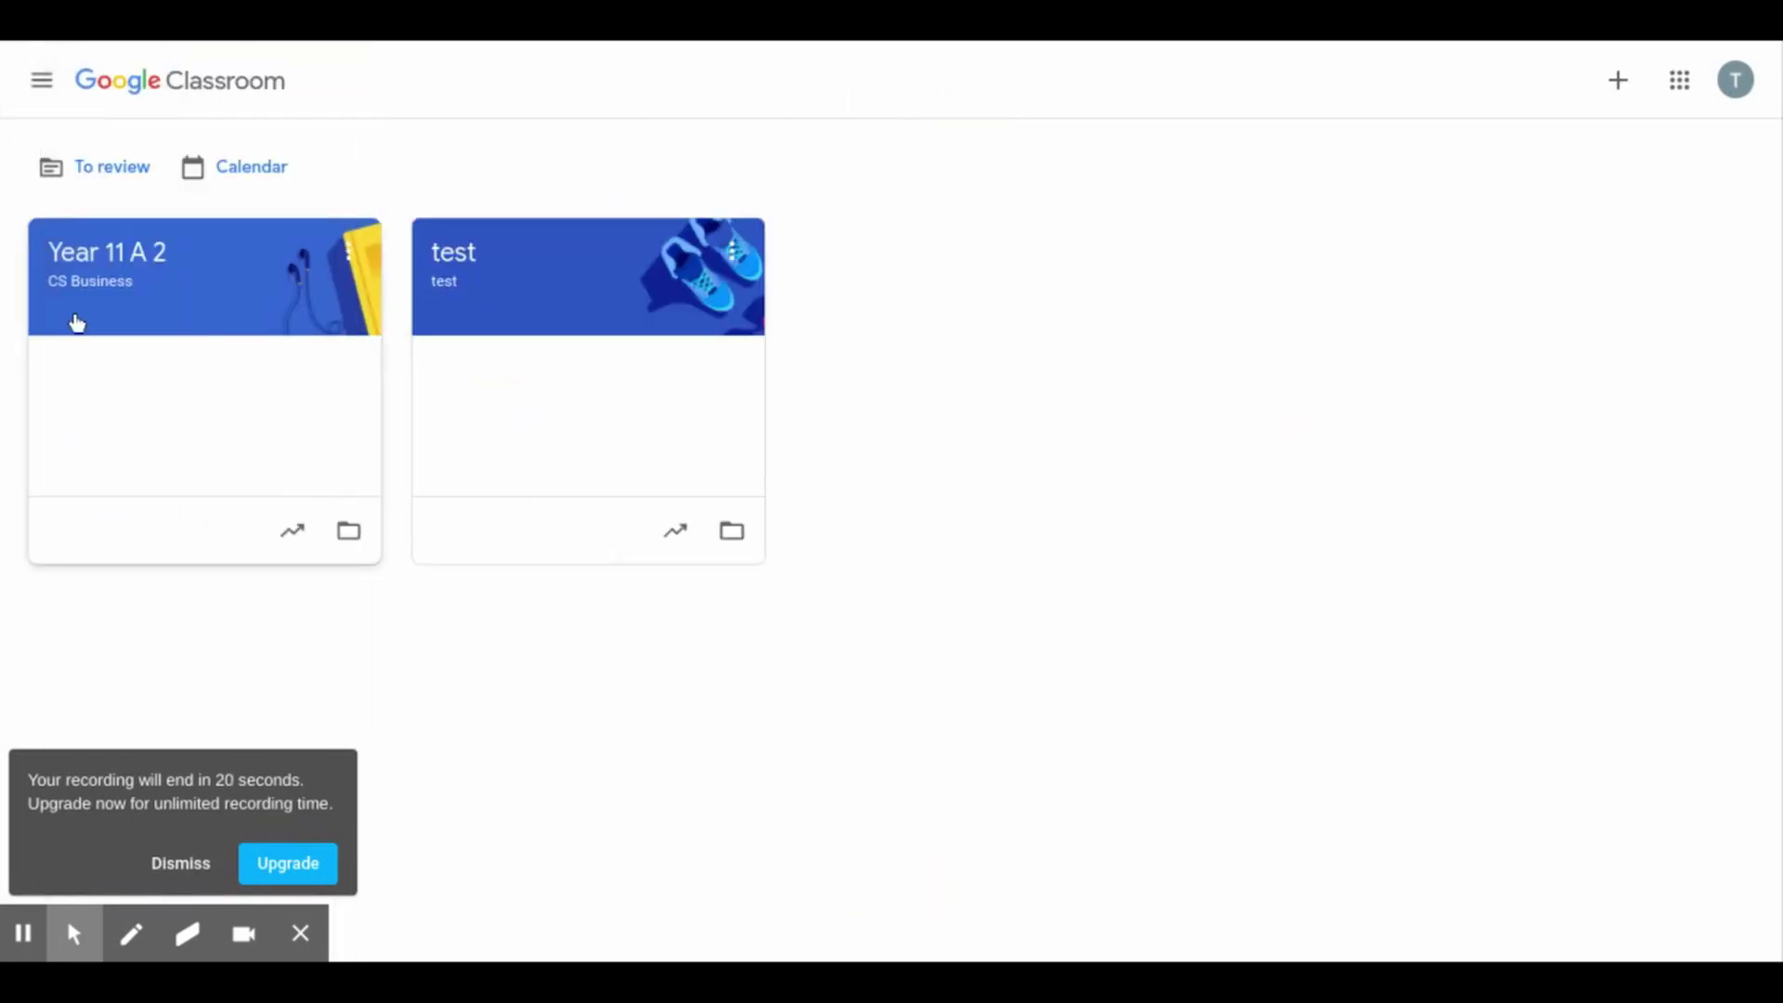